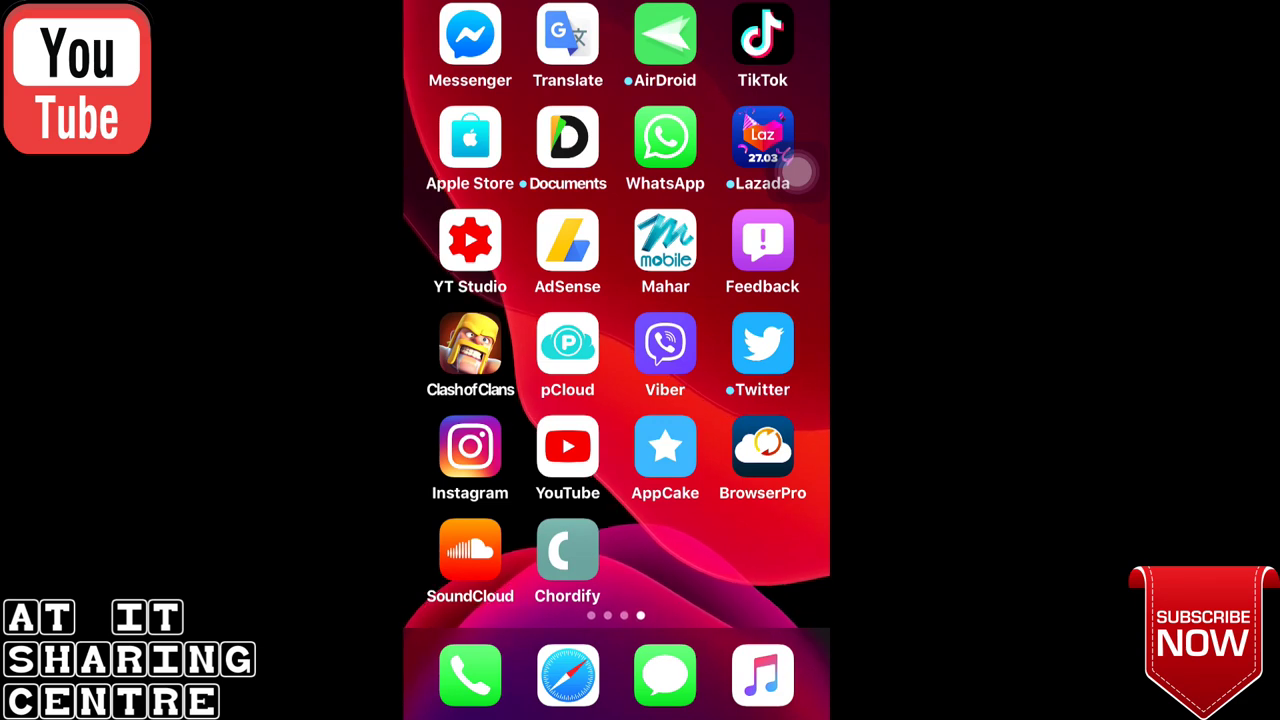
# Swipe back to the Home Screen page holding the App Store.
pyautogui.moveTo(480, 350); pyautogui.dragTo(780, 350)
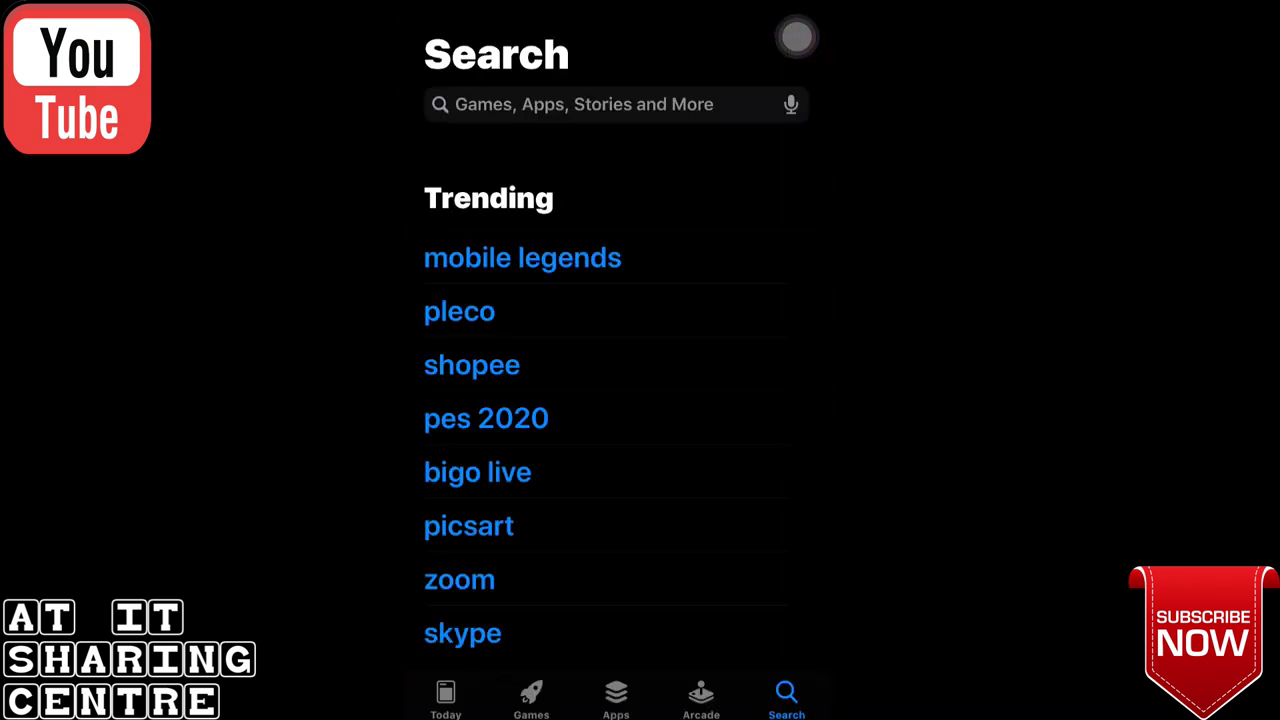
# Search the App Store for Chordify, see it's installed, and return to the Home Screen.
pyautogui.click(584, 104)
pyautogui.write('C')
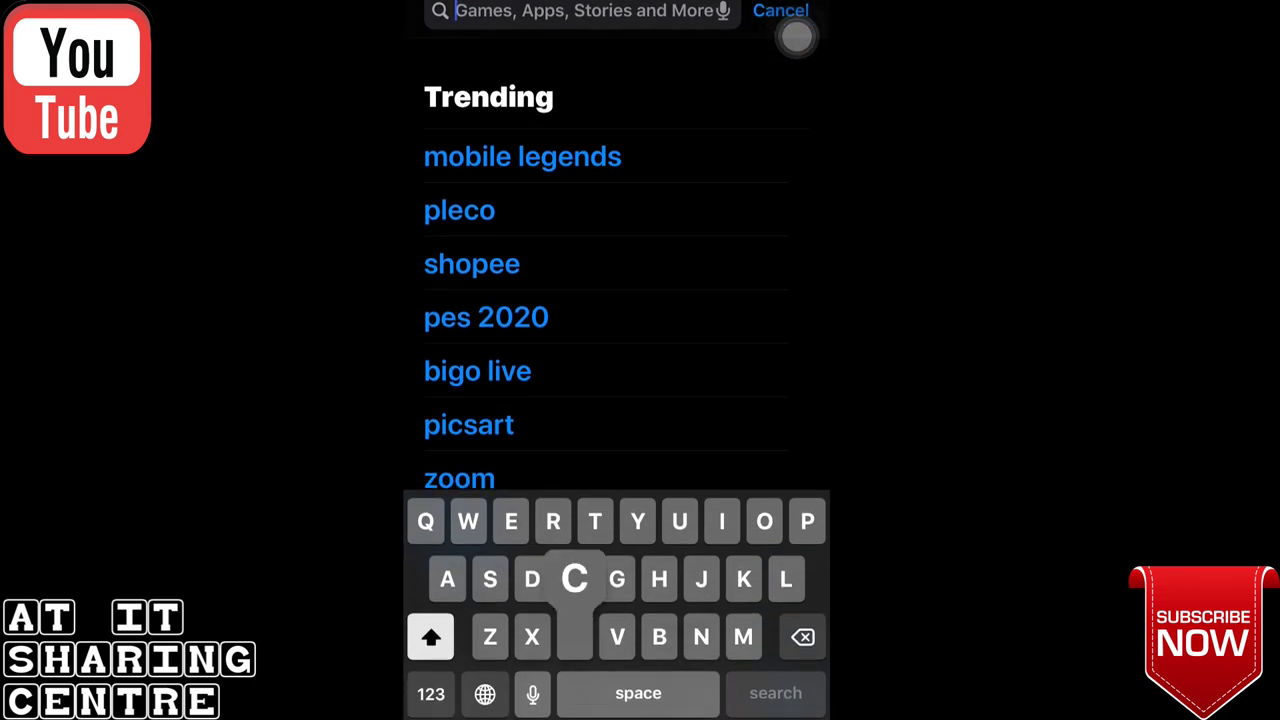
pyautogui.write('hord')
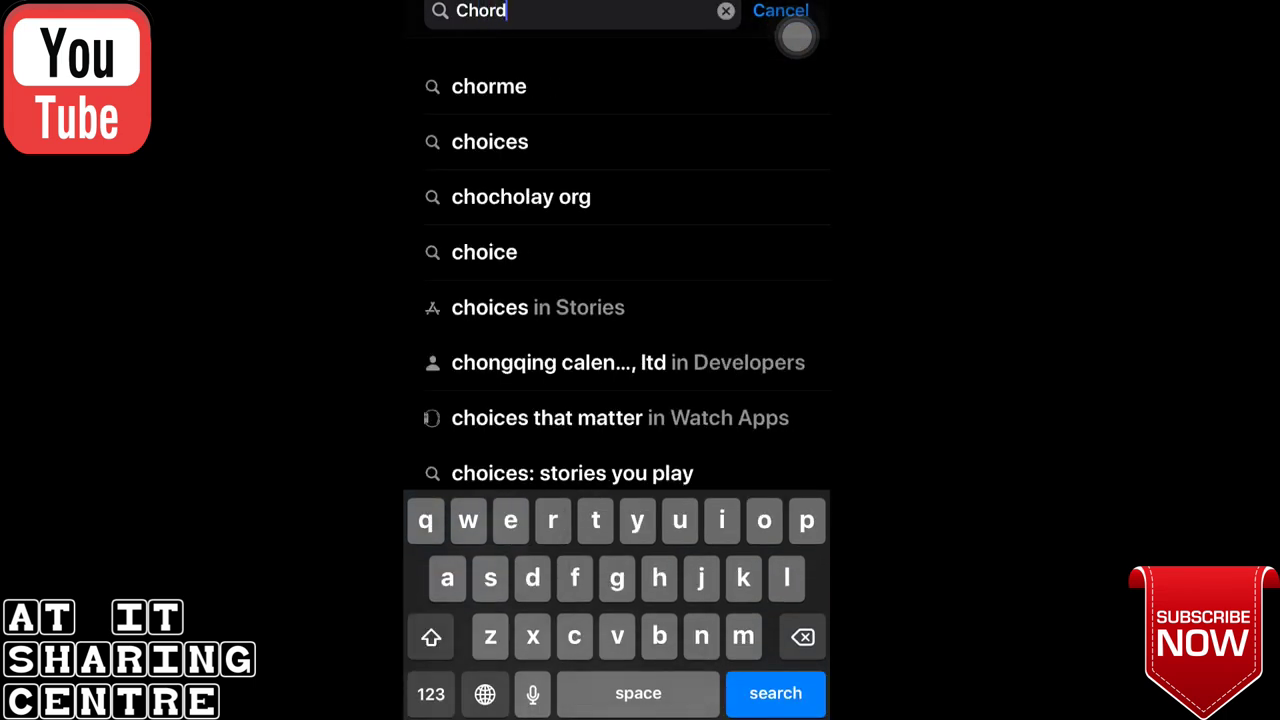
pyautogui.write('ify')
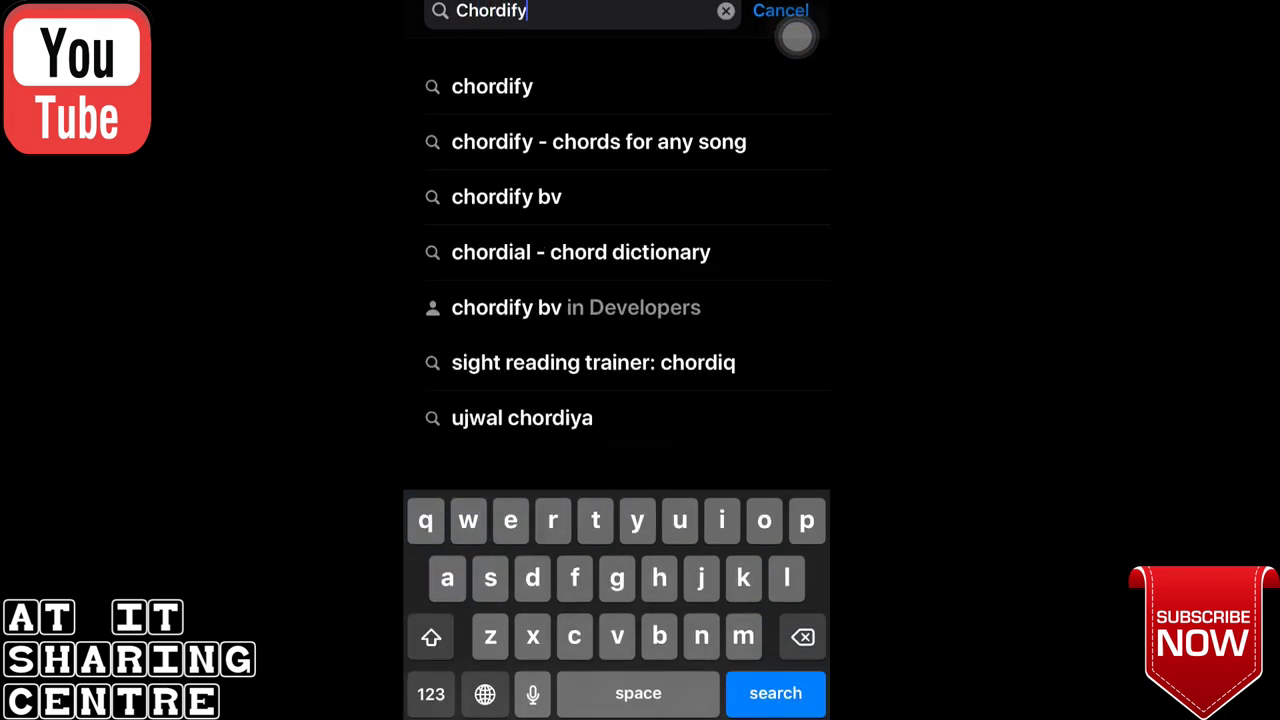
pyautogui.click(492, 86)
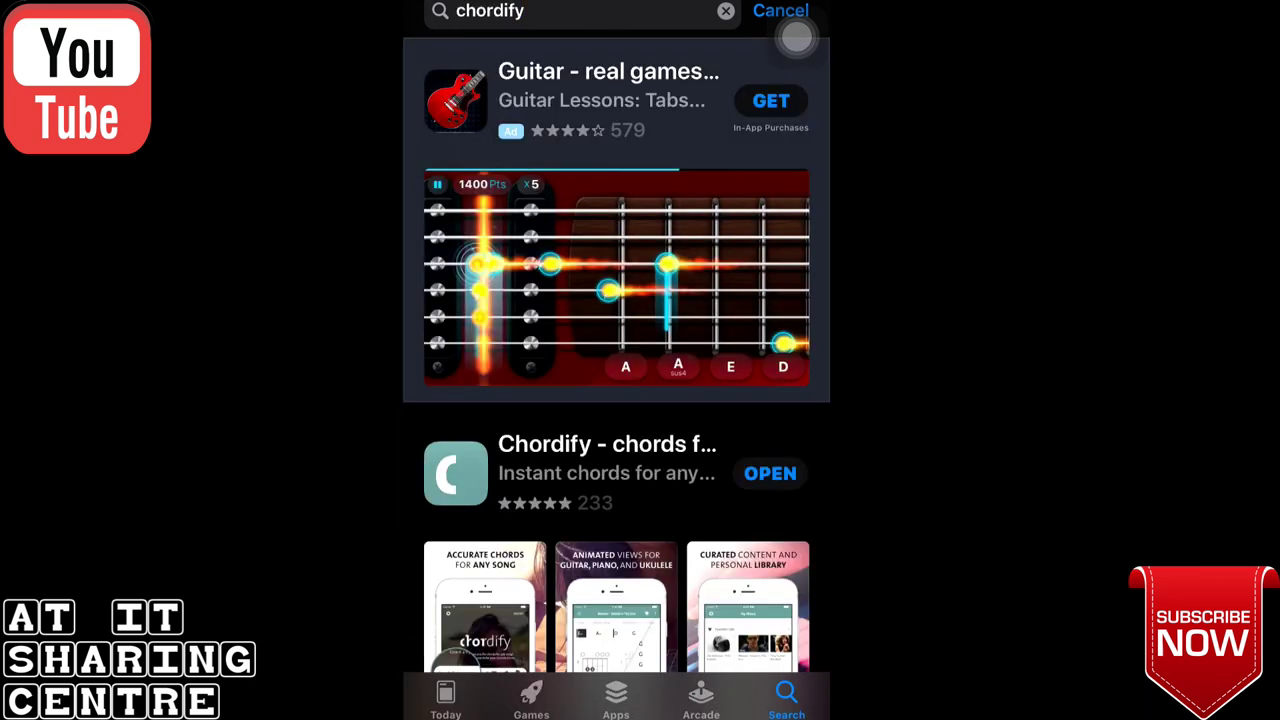
pyautogui.scroll(-1, 797, 37)
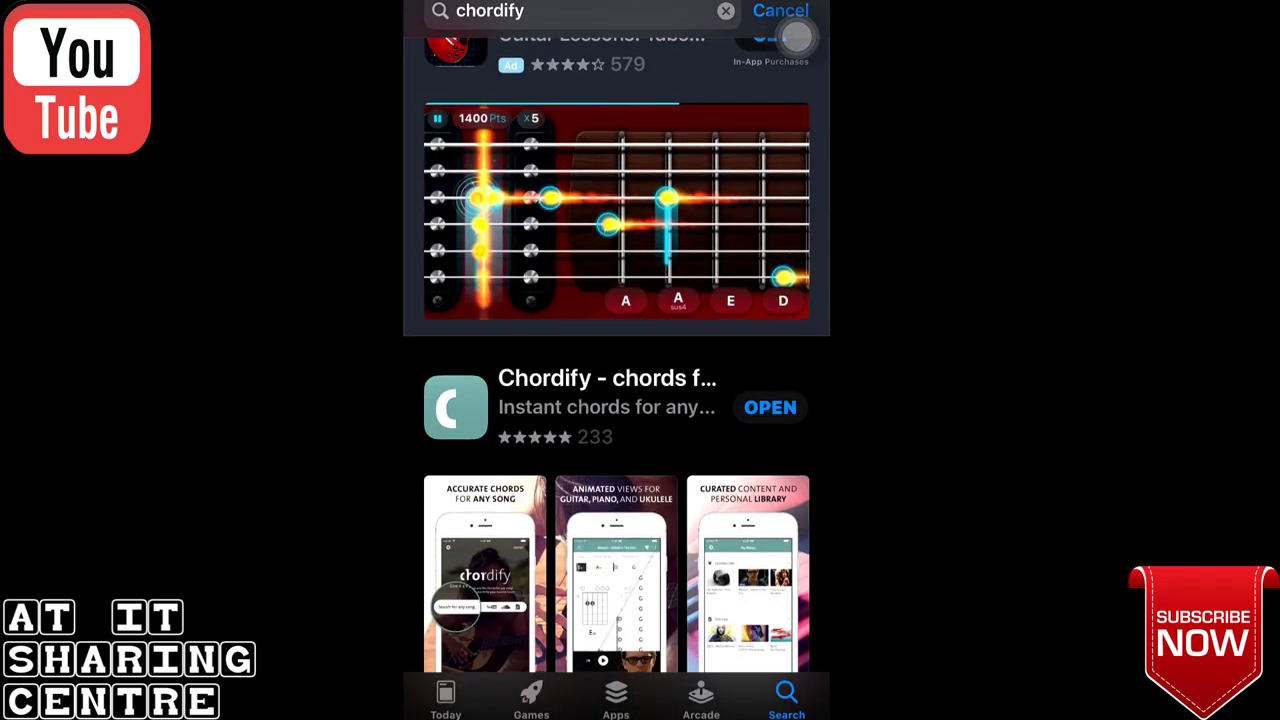
pyautogui.click(612, 398)
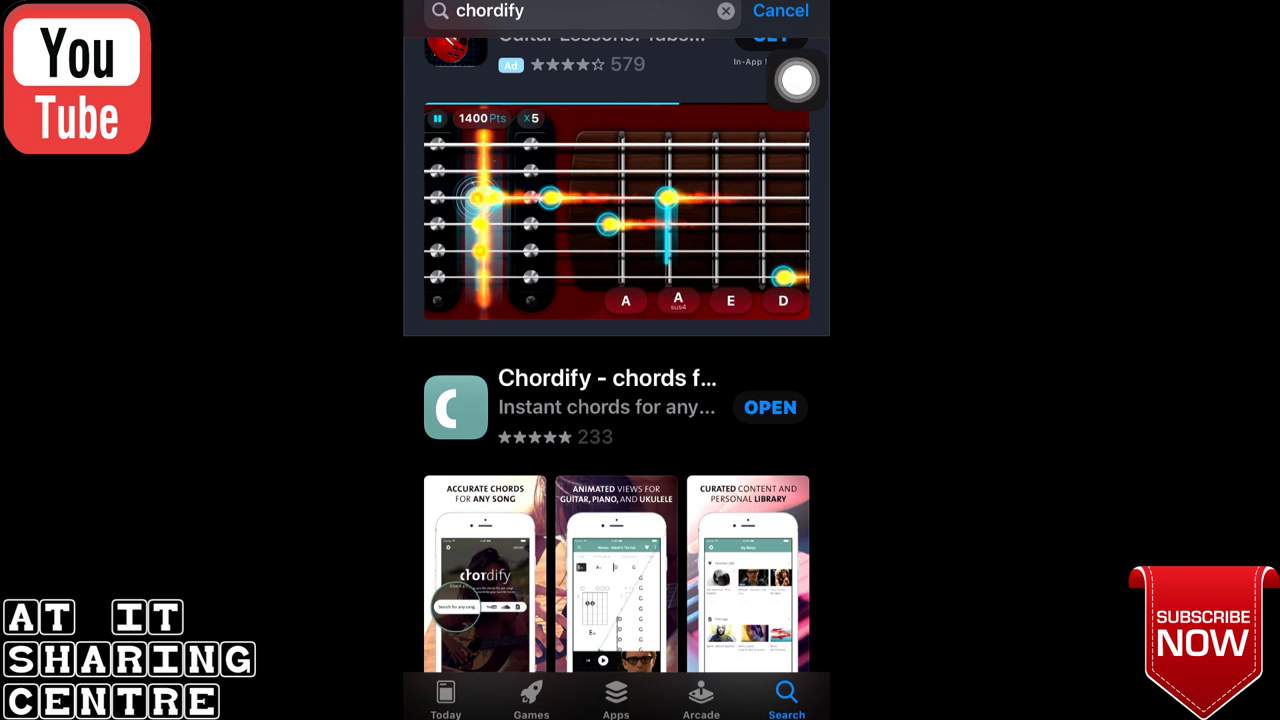
pyautogui.scroll(2, 628, 400)
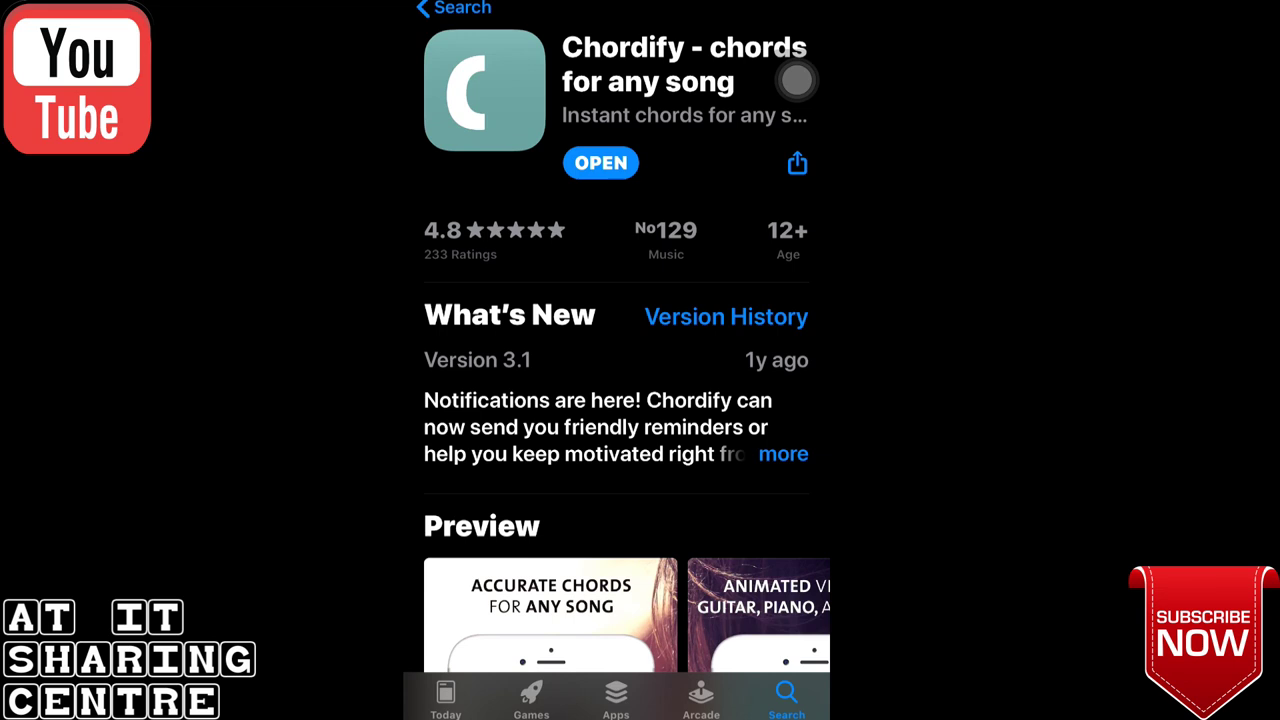
pyautogui.click(450, 8)
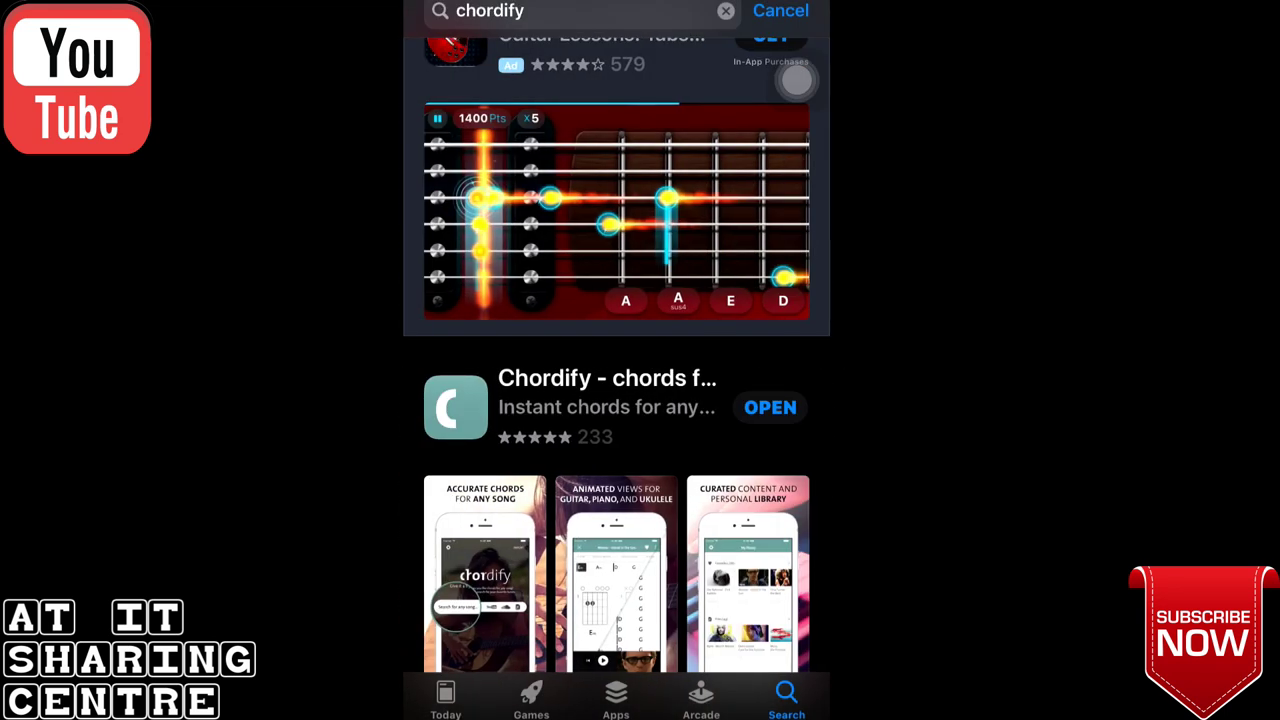
pyautogui.moveTo(616, 715); pyautogui.dragTo(616, 450)
pyautogui.hscroll(5, 616, 360)
pyautogui.hscroll(5, 616, 360)
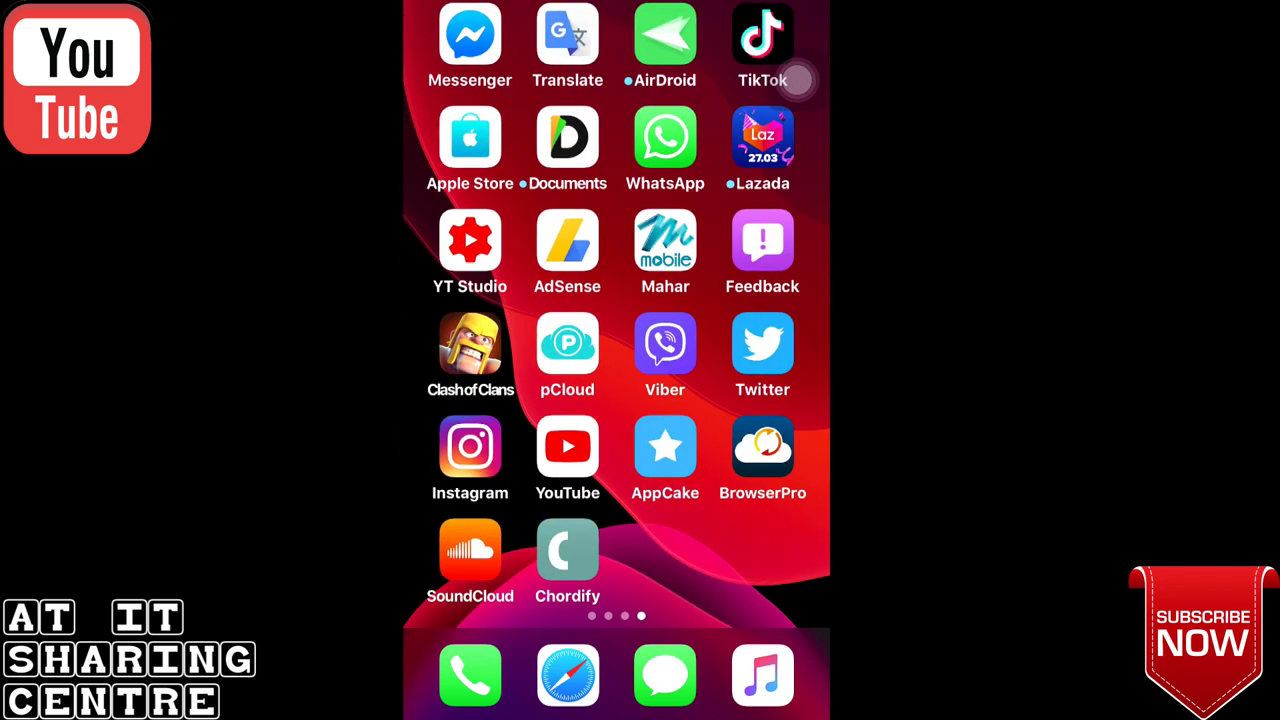
# Launch Chordify and sign in with Continue with Facebook.
pyautogui.click(567, 550)
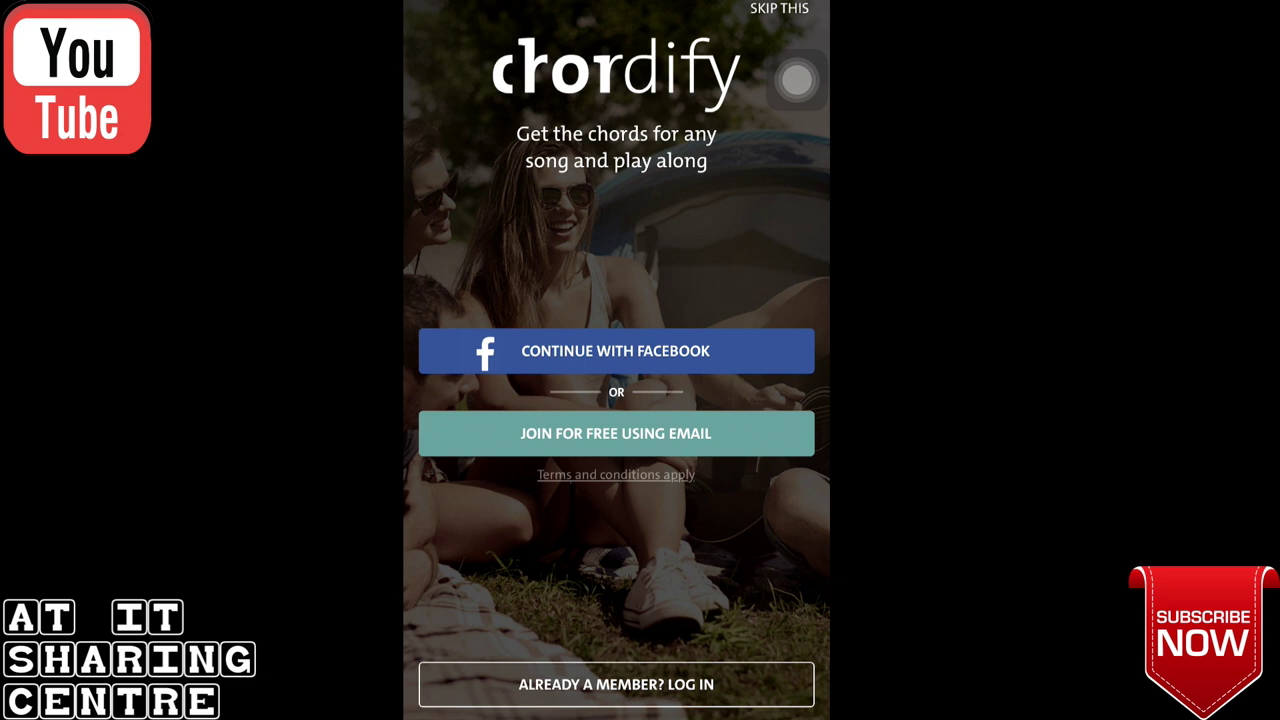
pyautogui.click(616, 351)
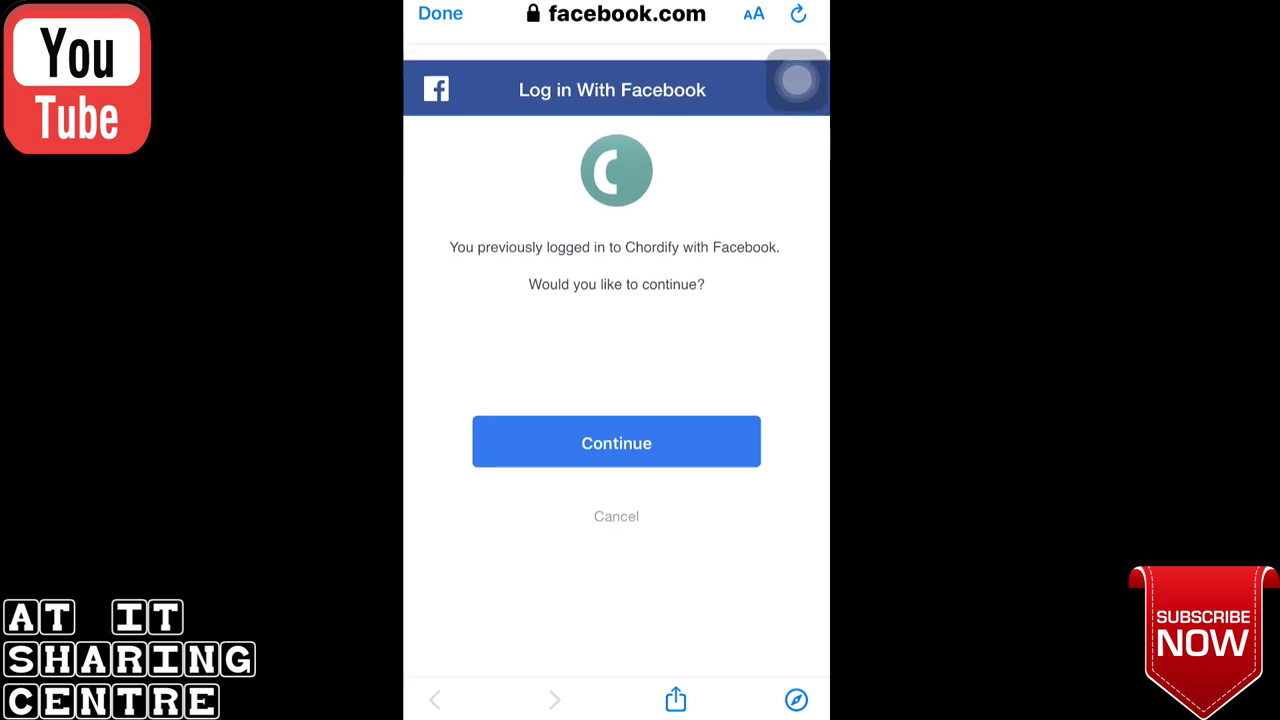
pyautogui.click(616, 426)
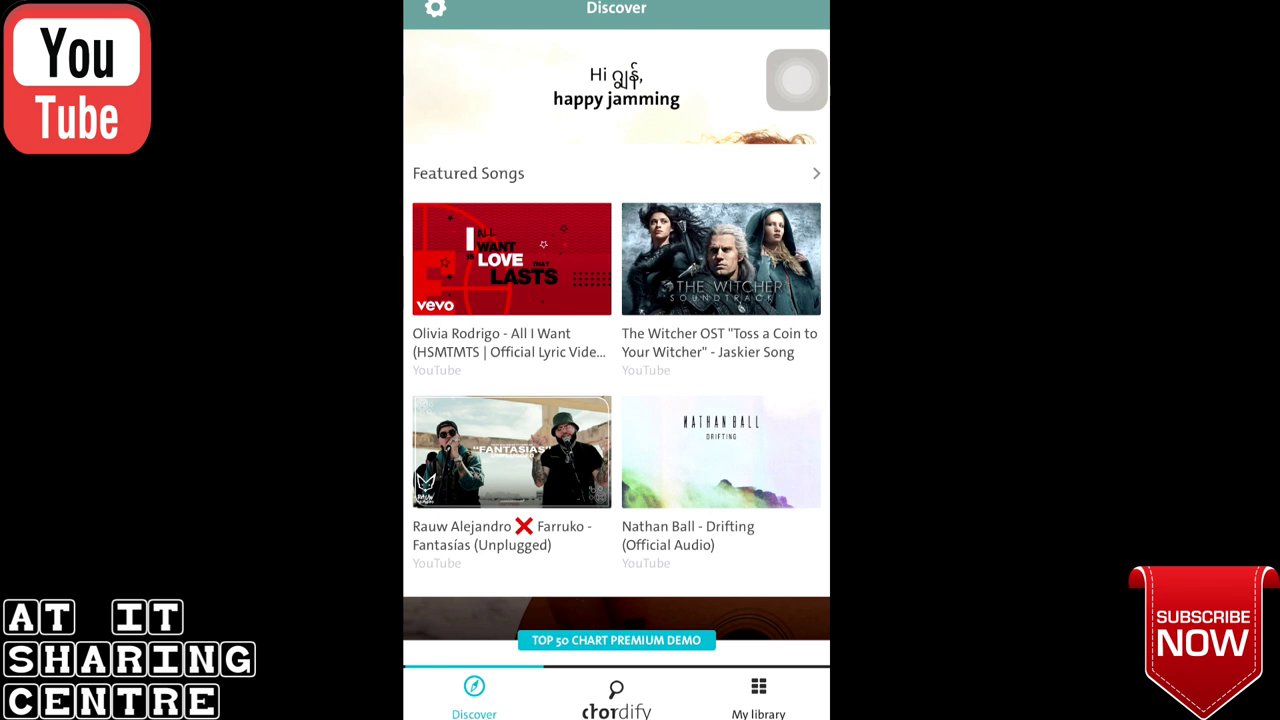
# Check the chord language options in Settings, keep English, and go to song search.
pyautogui.click(435, 8)
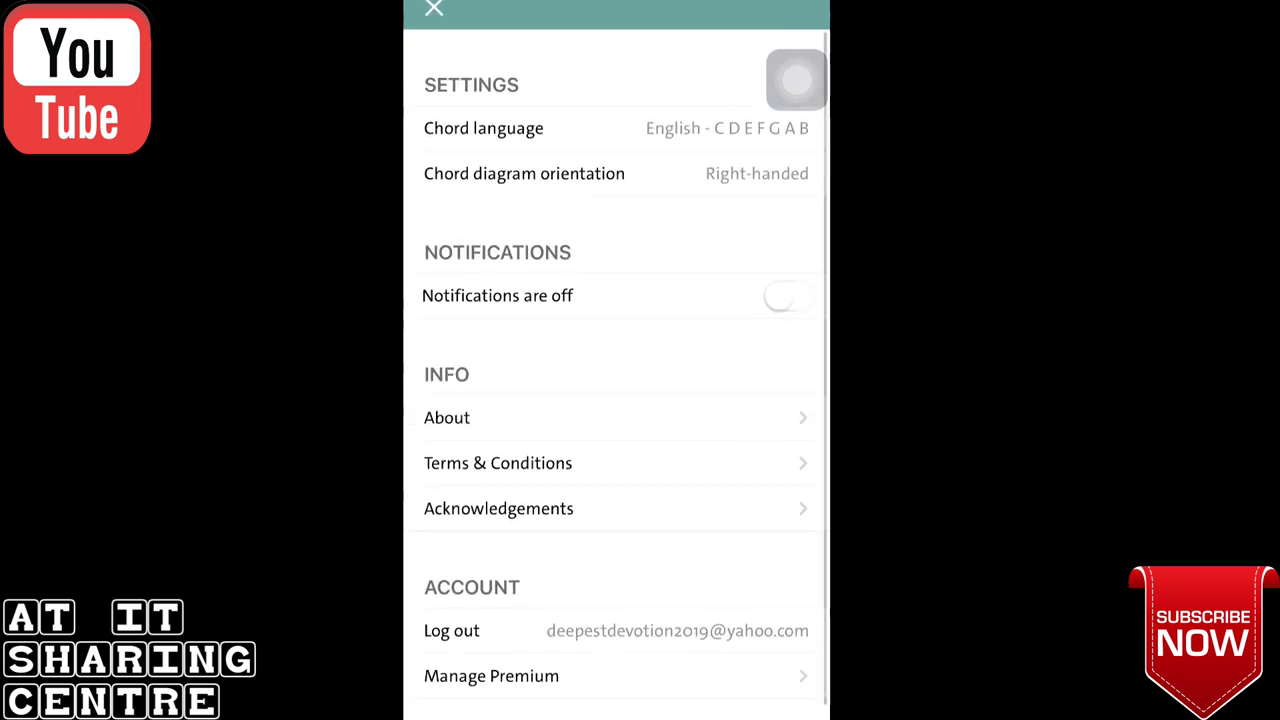
pyautogui.scroll(1, 616, 370)
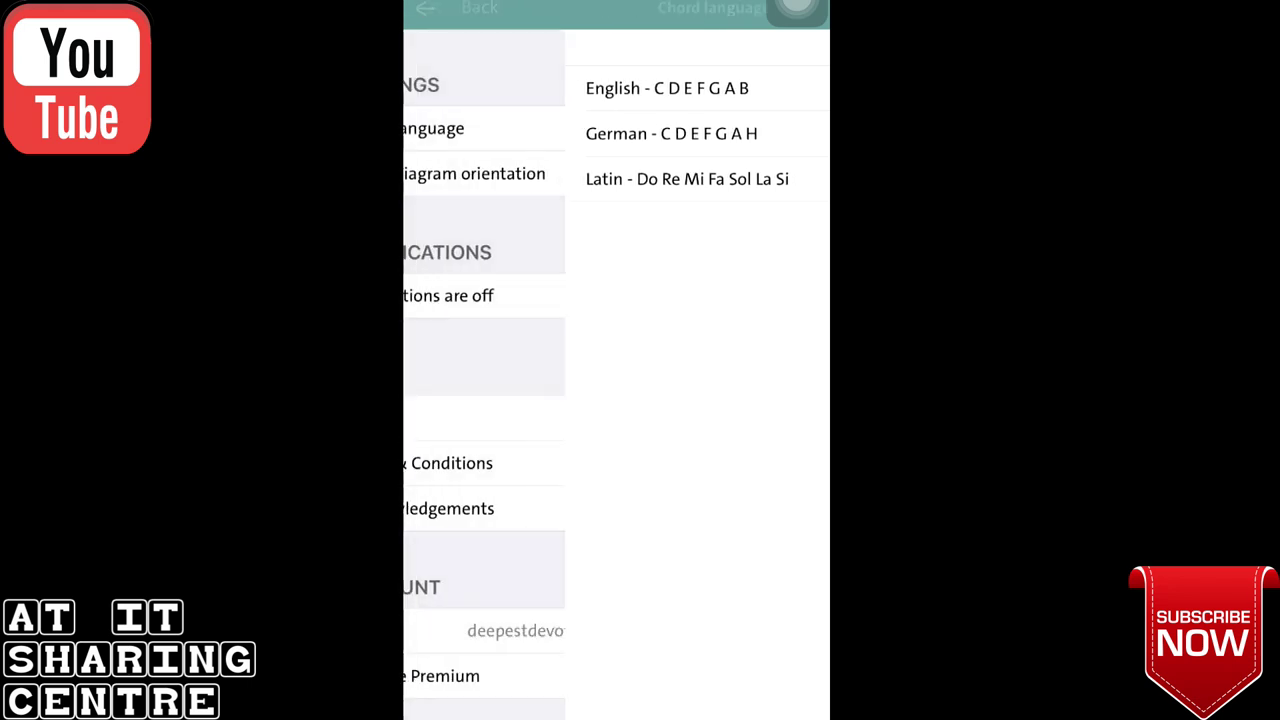
pyautogui.click(433, 8)
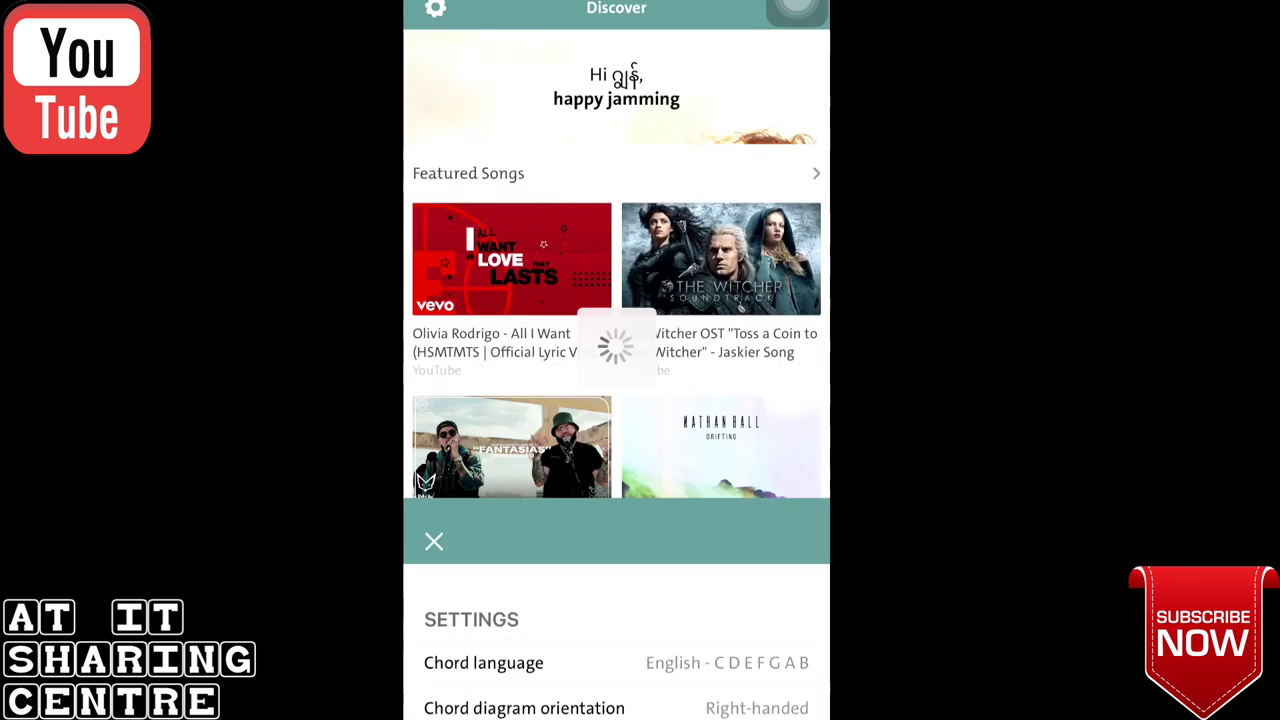
pyautogui.click(616, 695)
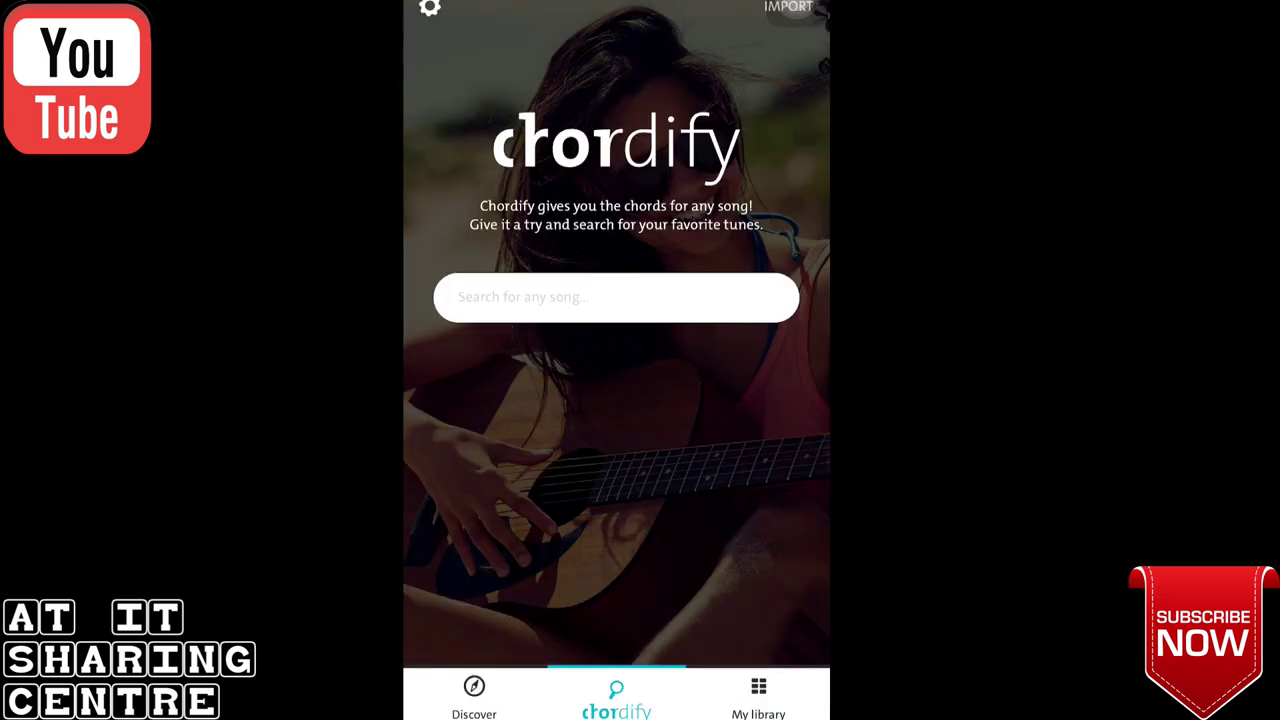
# Search 'ပြန်' using the Myanmar keyboard and open the Bonus Track song.
pyautogui.click(616, 297)
pyautogui.write('by')
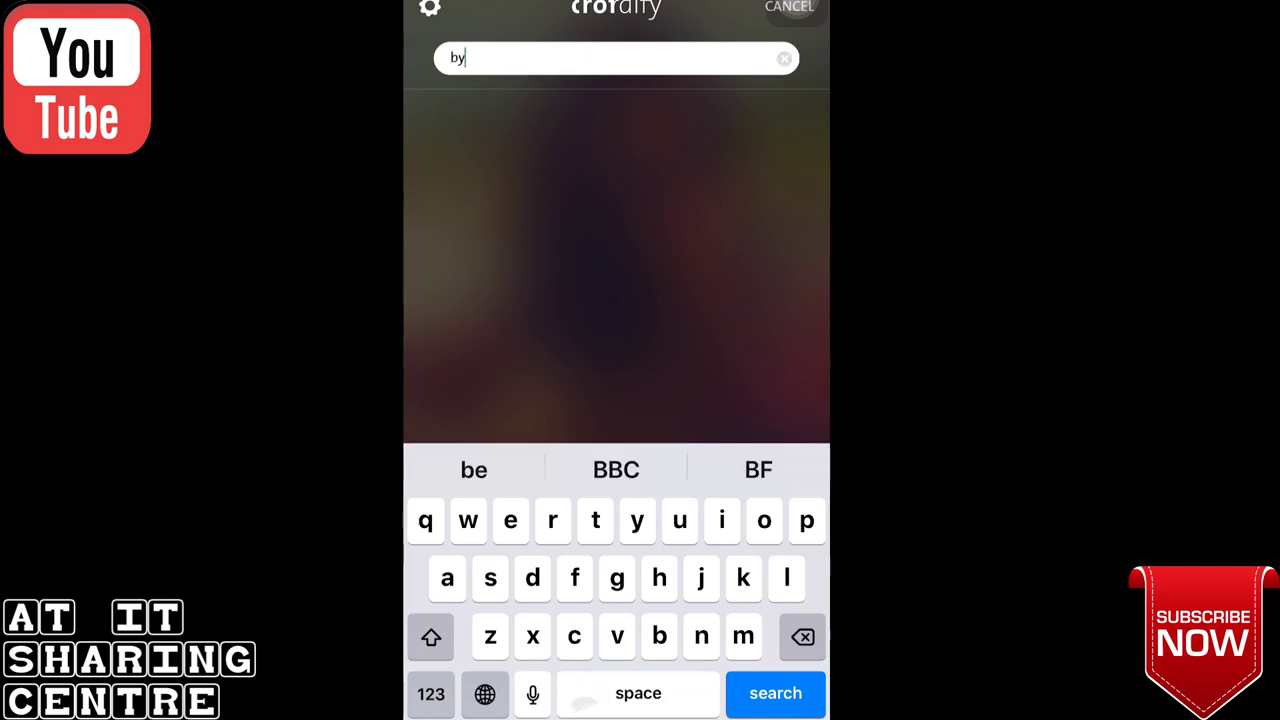
pyautogui.click(485, 693)
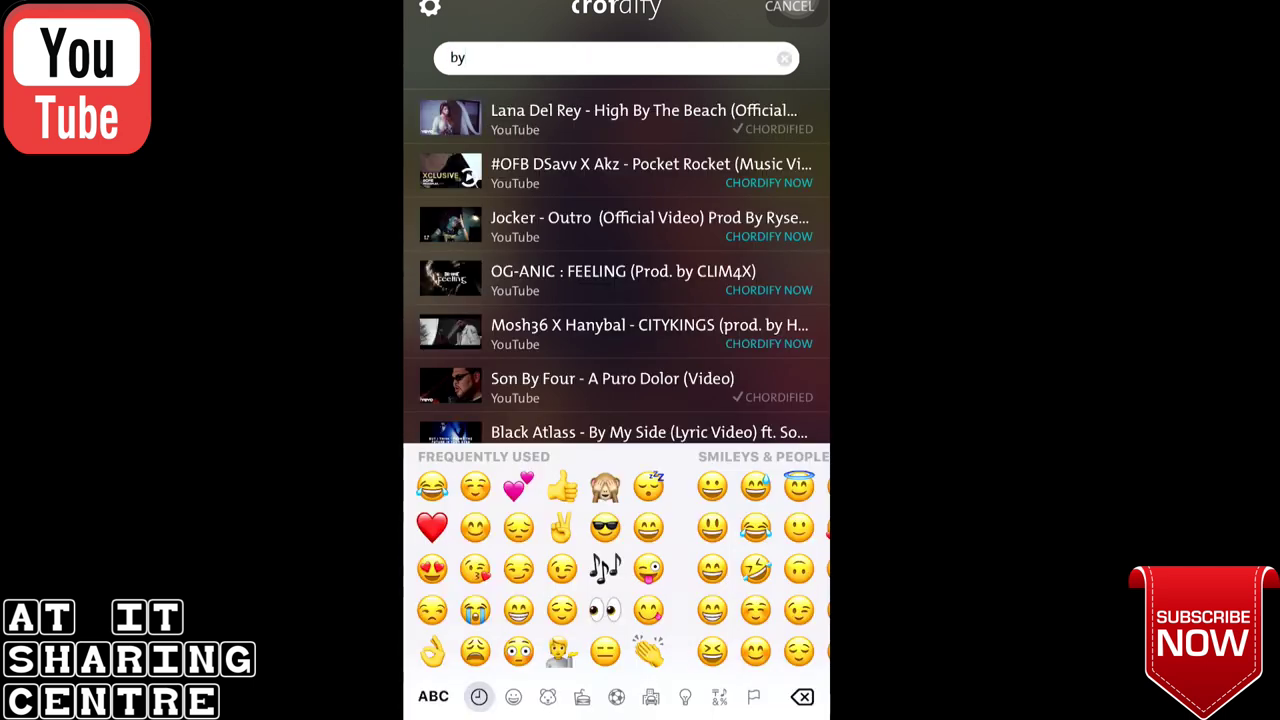
pyautogui.click(433, 696)
pyautogui.click(481, 697)
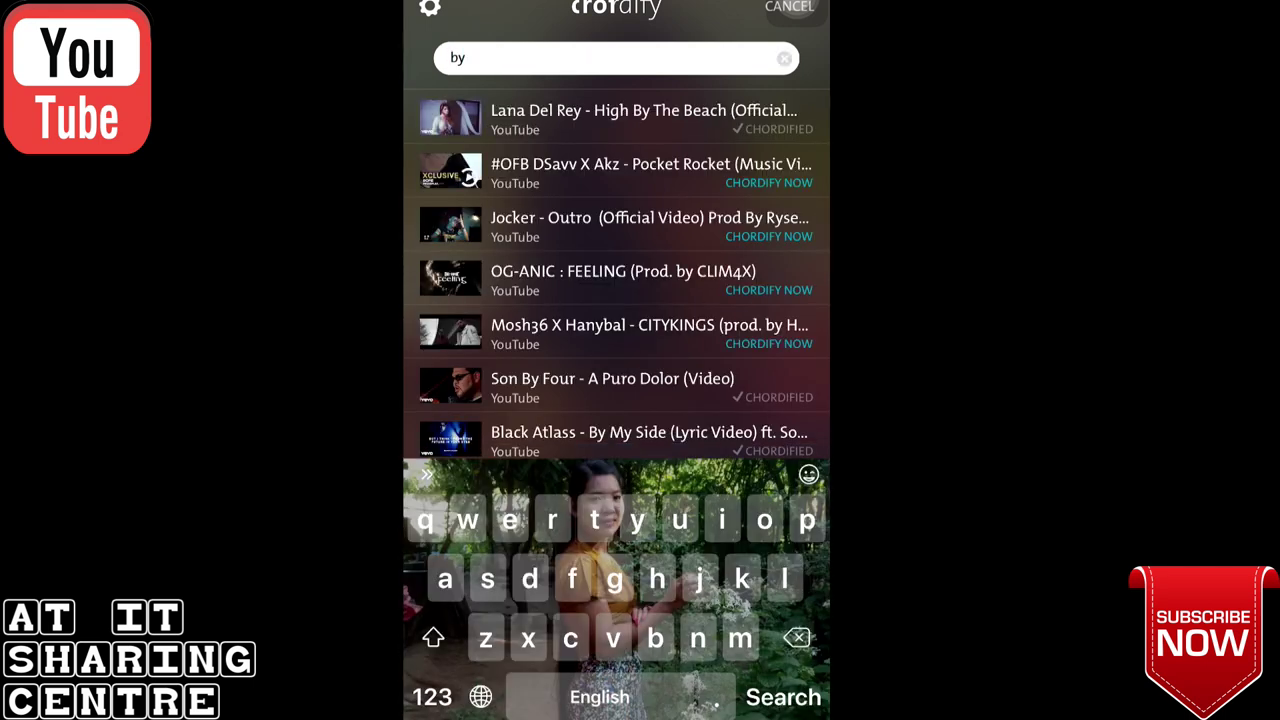
pyautogui.click(481, 697)
pyautogui.write('ြ')
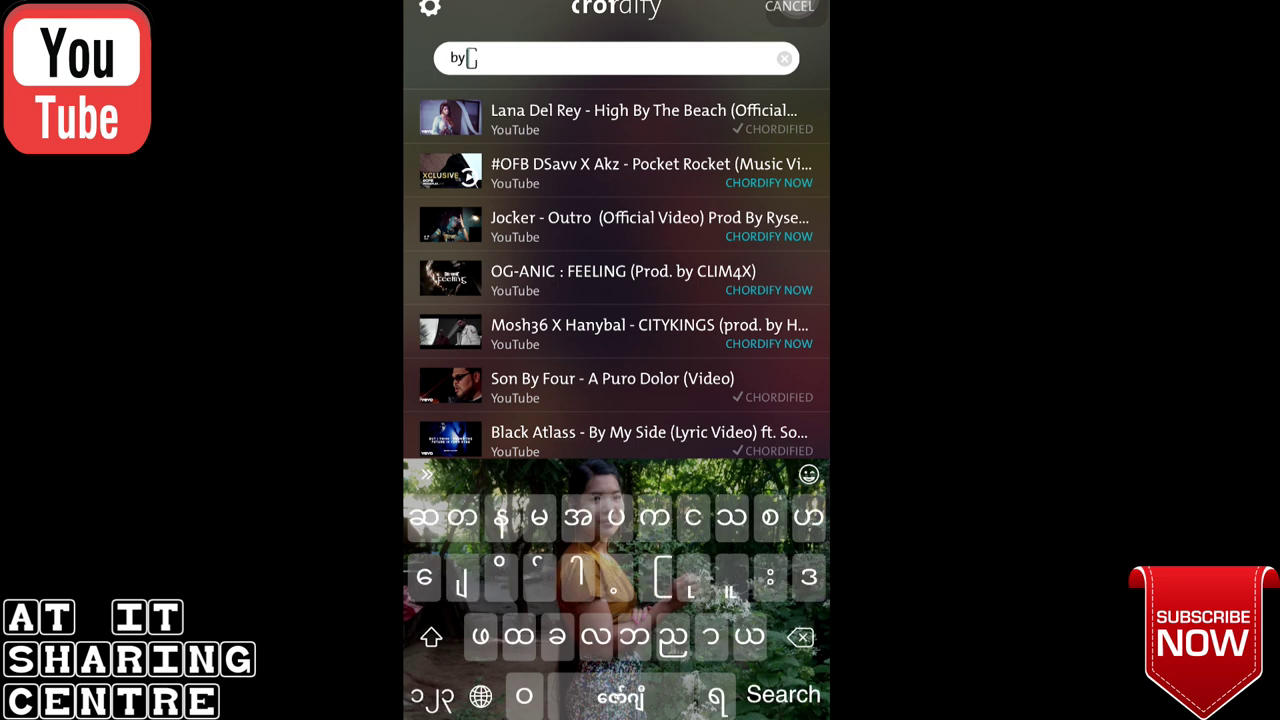
pyautogui.write('ျ')
pyautogui.press('BackSpace')
pyautogui.press('BackSpace')
pyautogui.press('BackSpace')
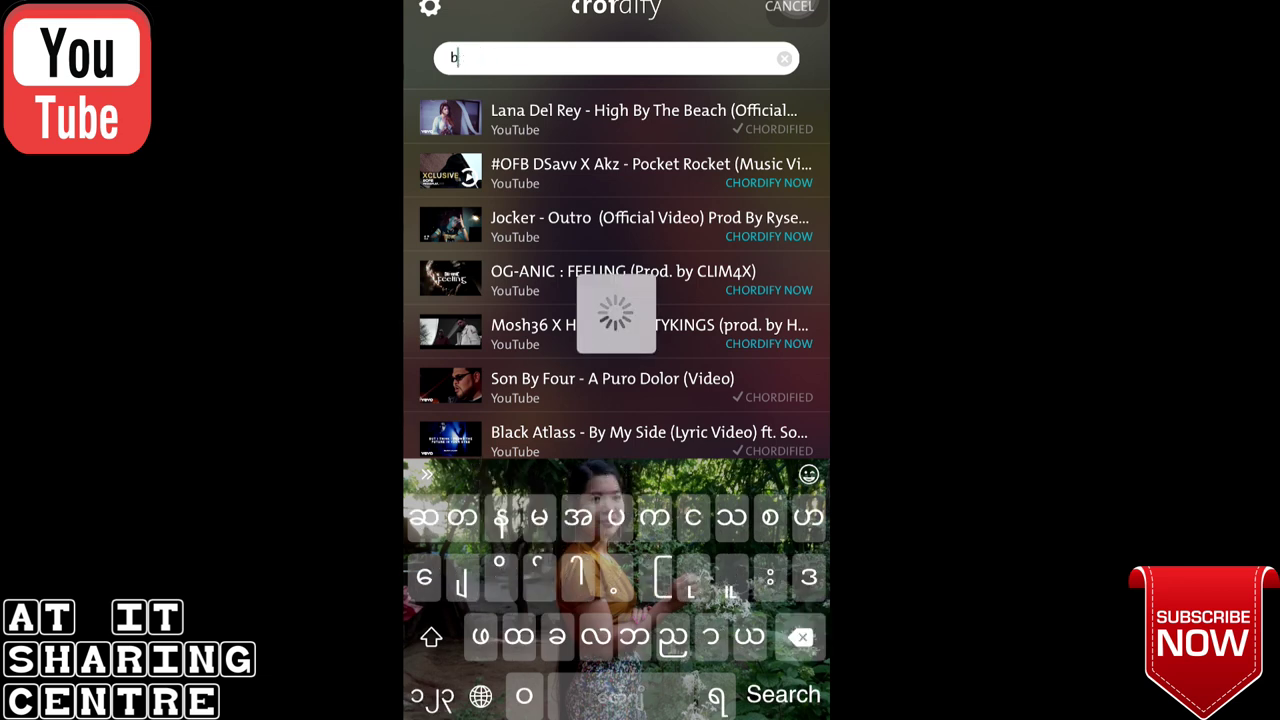
pyautogui.press('BackSpace')
pyautogui.write('ပြန်')
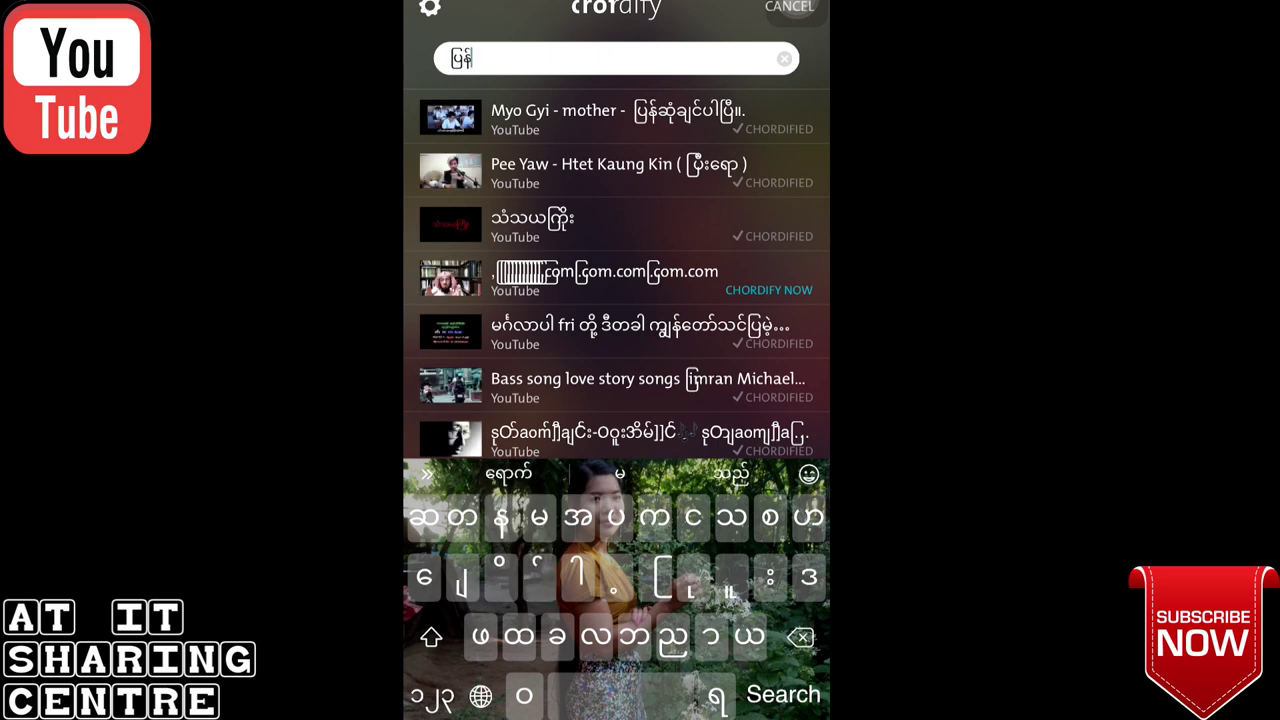
pyautogui.click(615, 115)
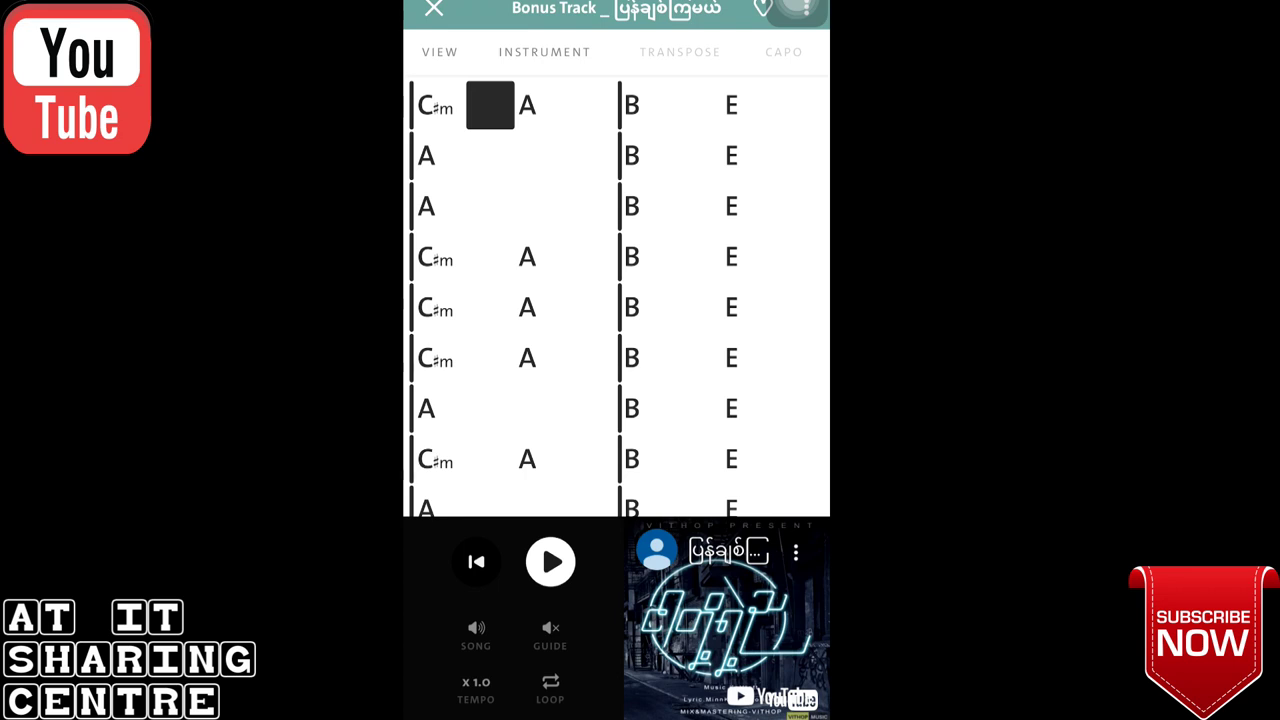
pyautogui.scroll(-2, 616, 296)
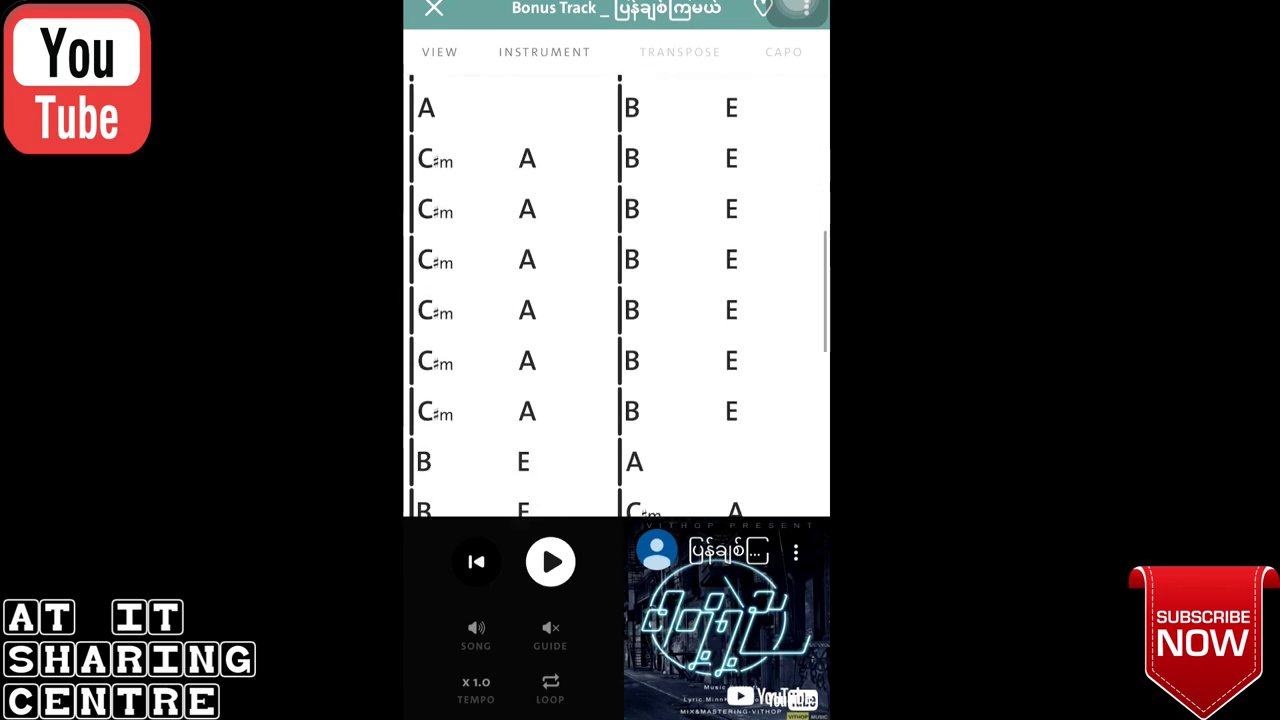
pyautogui.scroll(3, 616, 296)
pyautogui.scroll(-1, 616, 296)
pyautogui.scroll(2, 616, 296)
pyautogui.scroll(1, 616, 296)
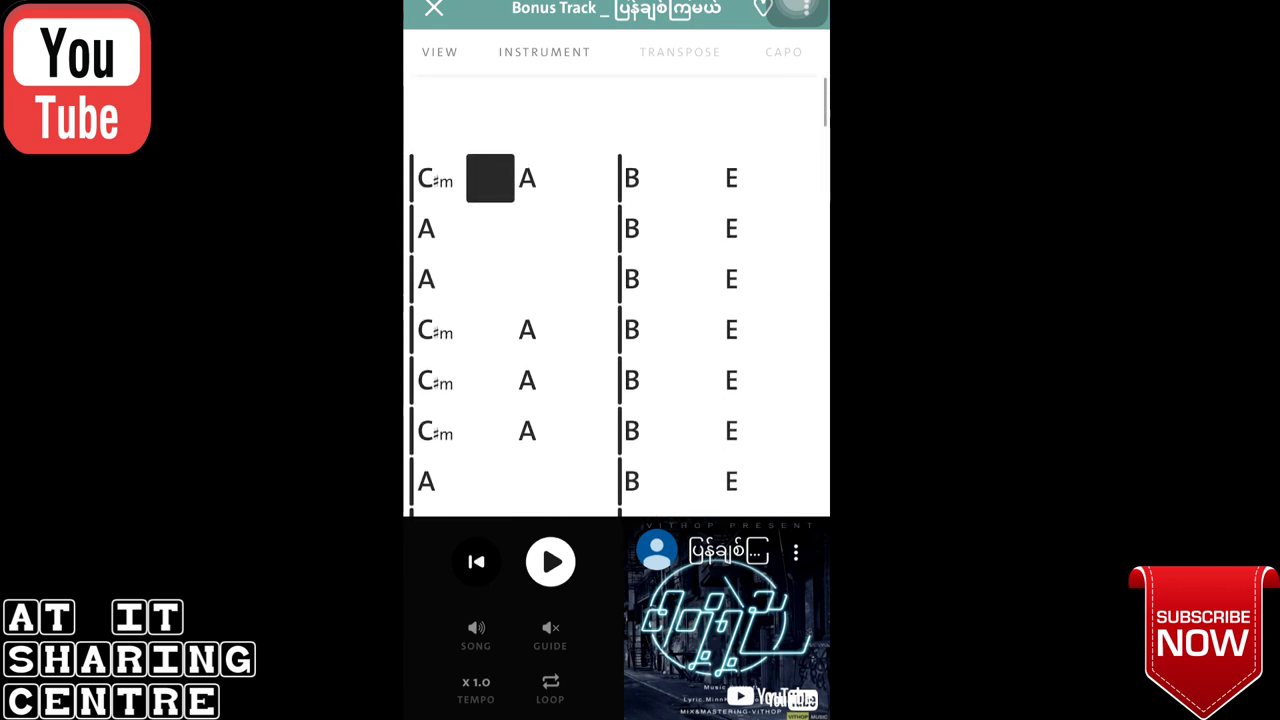
pyautogui.scroll(-5, 616, 296)
pyautogui.scroll(-3, 616, 296)
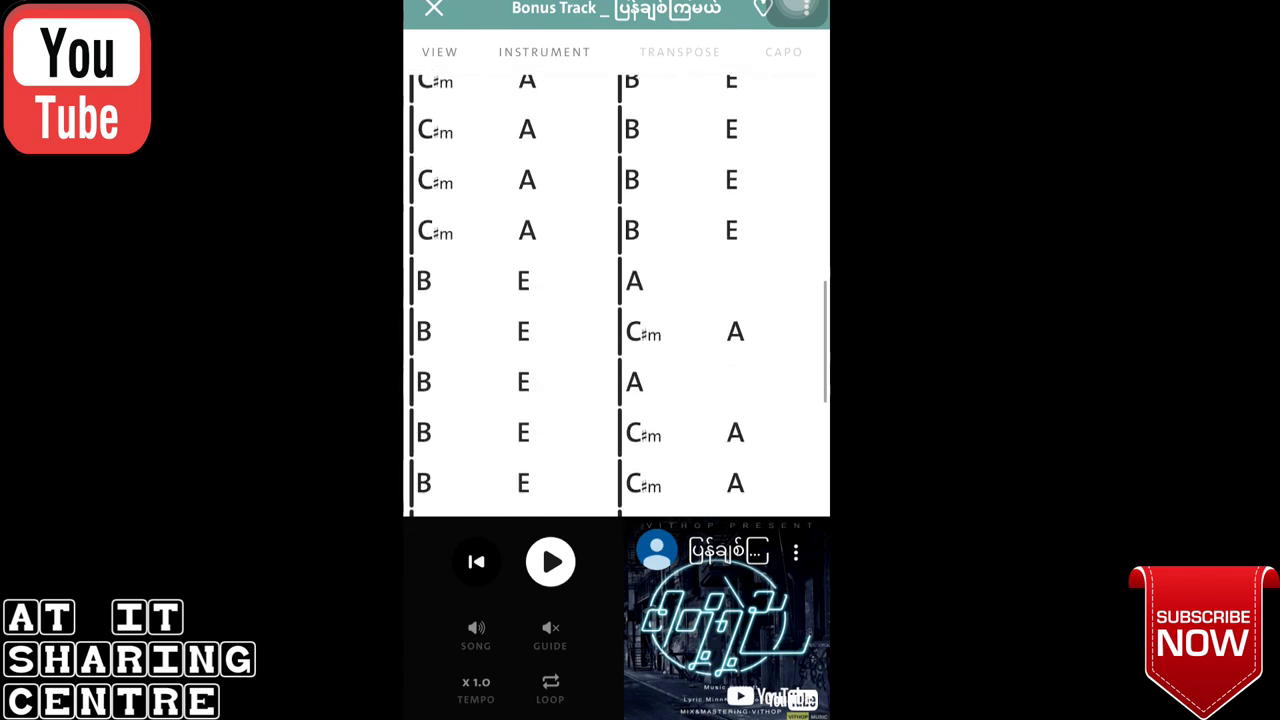
pyautogui.scroll(10, 616, 296)
pyautogui.scroll(-10, 616, 296)
pyautogui.scroll(-5, 616, 296)
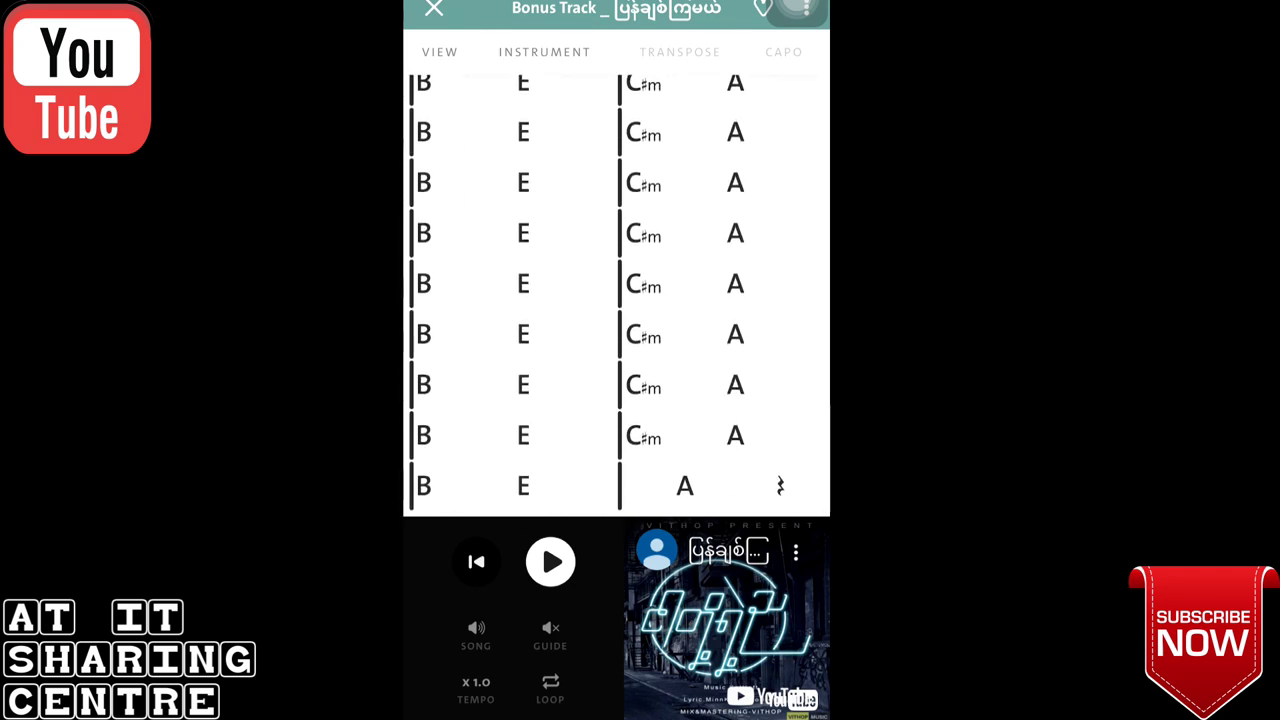
pyautogui.scroll(10, 616, 296)
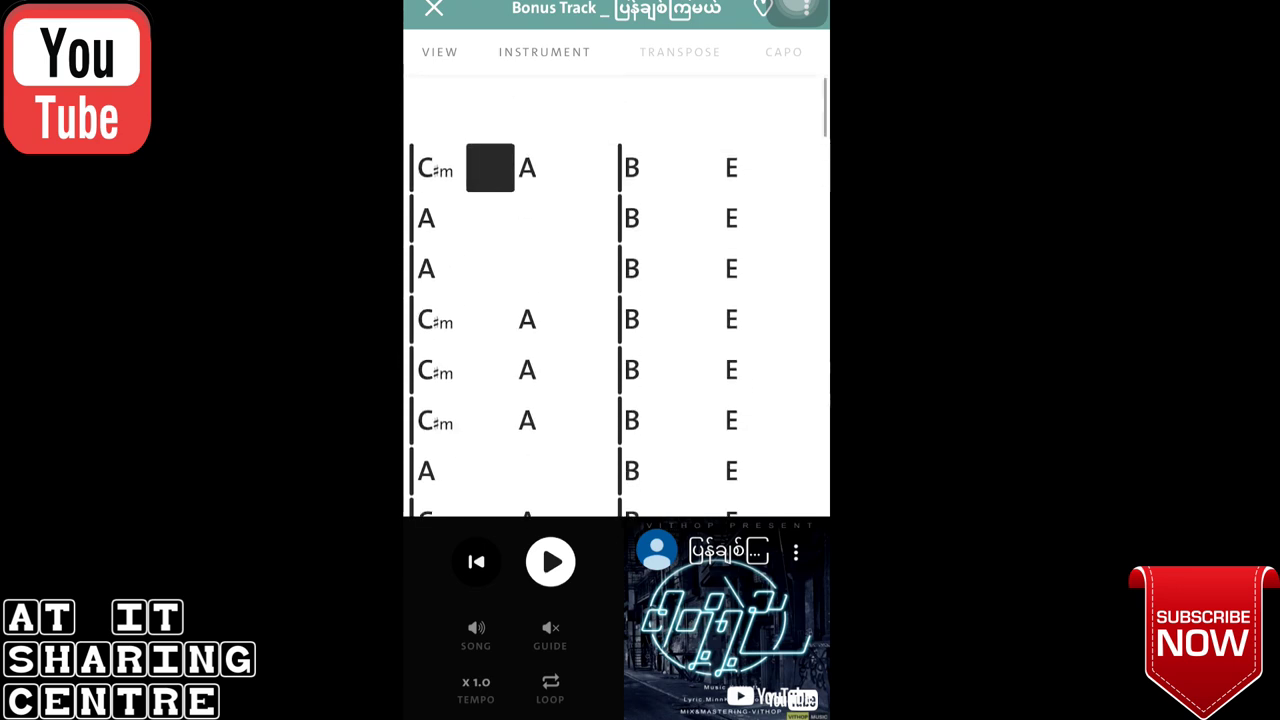
pyautogui.scroll(-2, 616, 296)
pyautogui.scroll(-5, 616, 296)
pyautogui.scroll(-3, 616, 296)
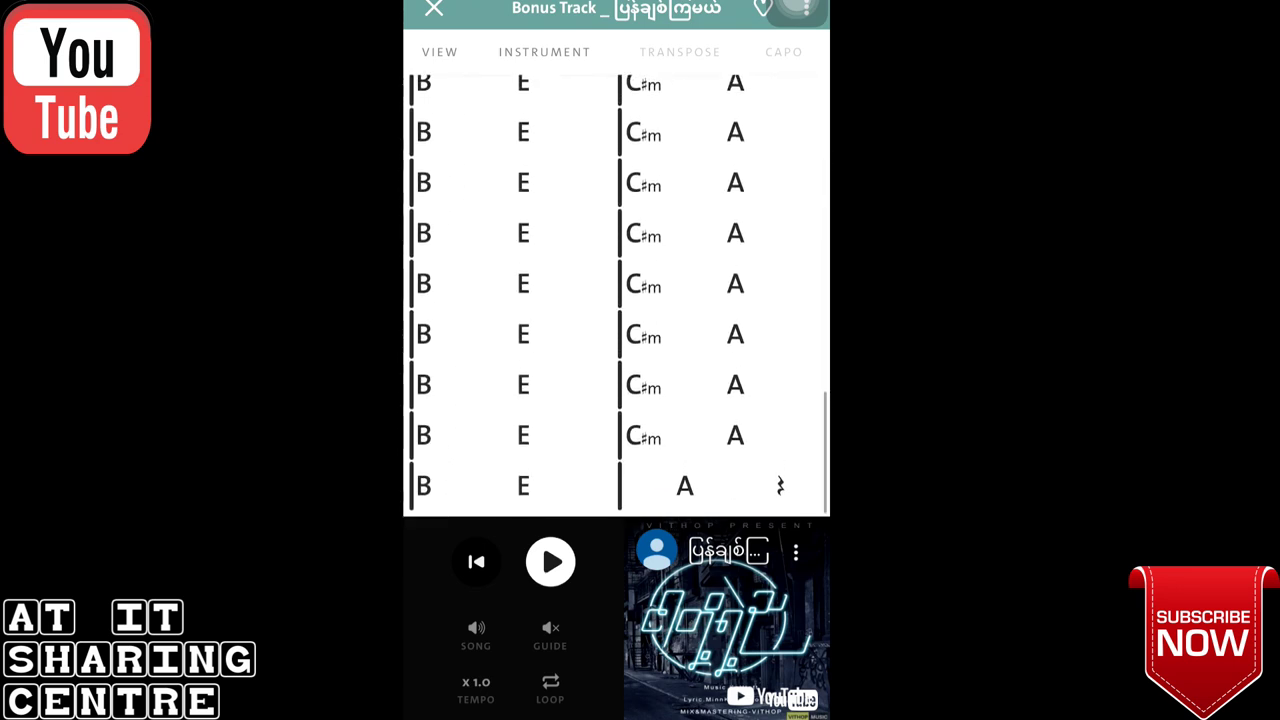
# Jump back to the first chord of Bonus Track and close its chart.
pyautogui.click(476, 561)
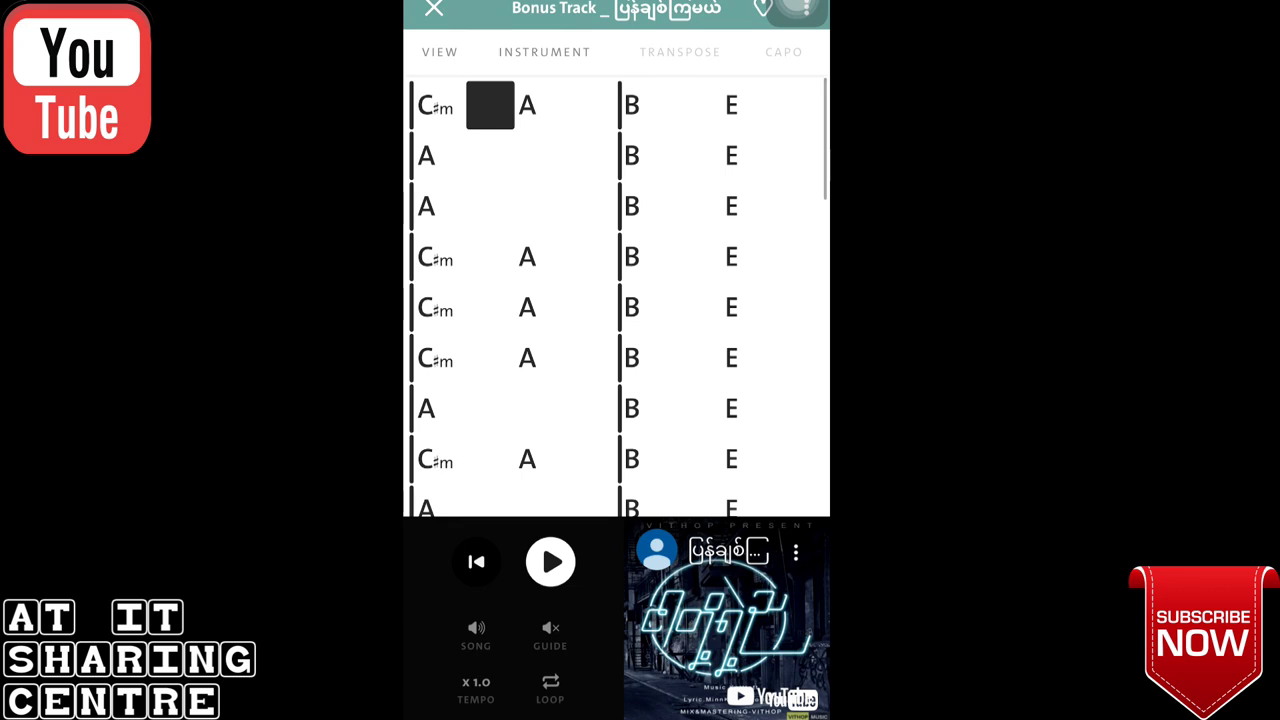
pyautogui.scroll(1, 616, 296)
pyautogui.press('Escape')
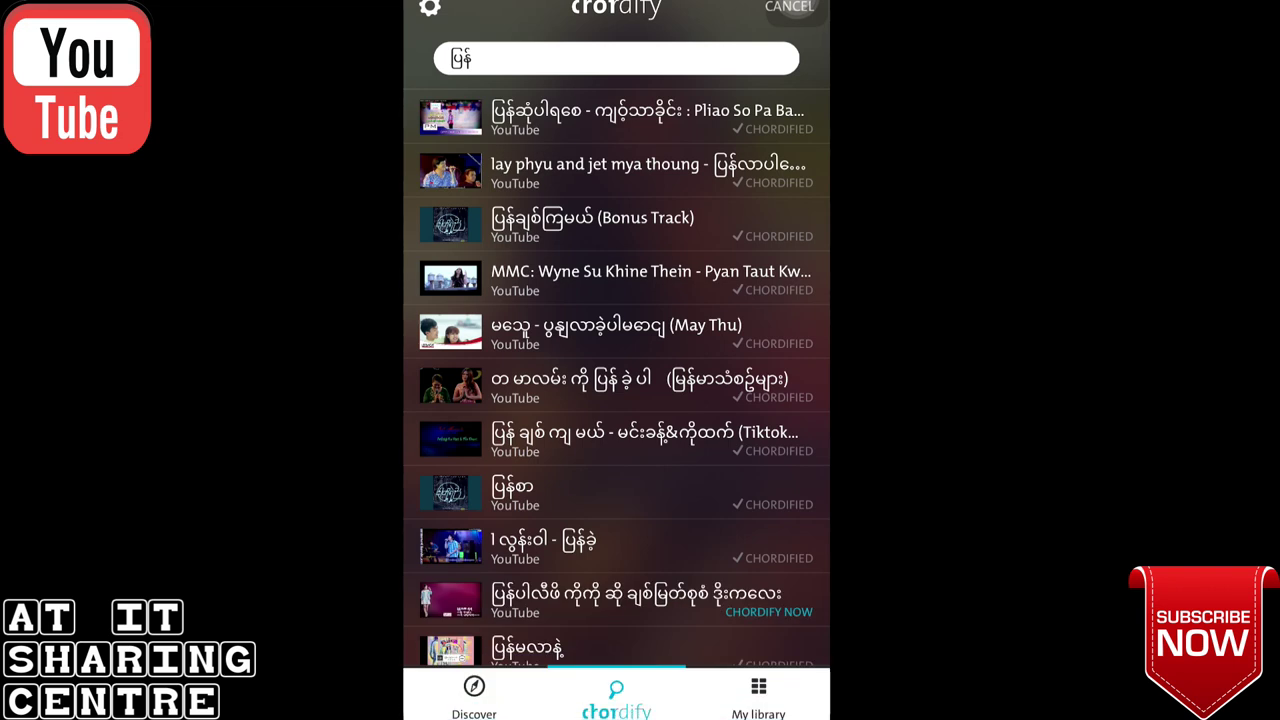
# Set the chord language to Latin (Do Re Mi) and reopen Bonus Track.
pyautogui.click(429, 7)
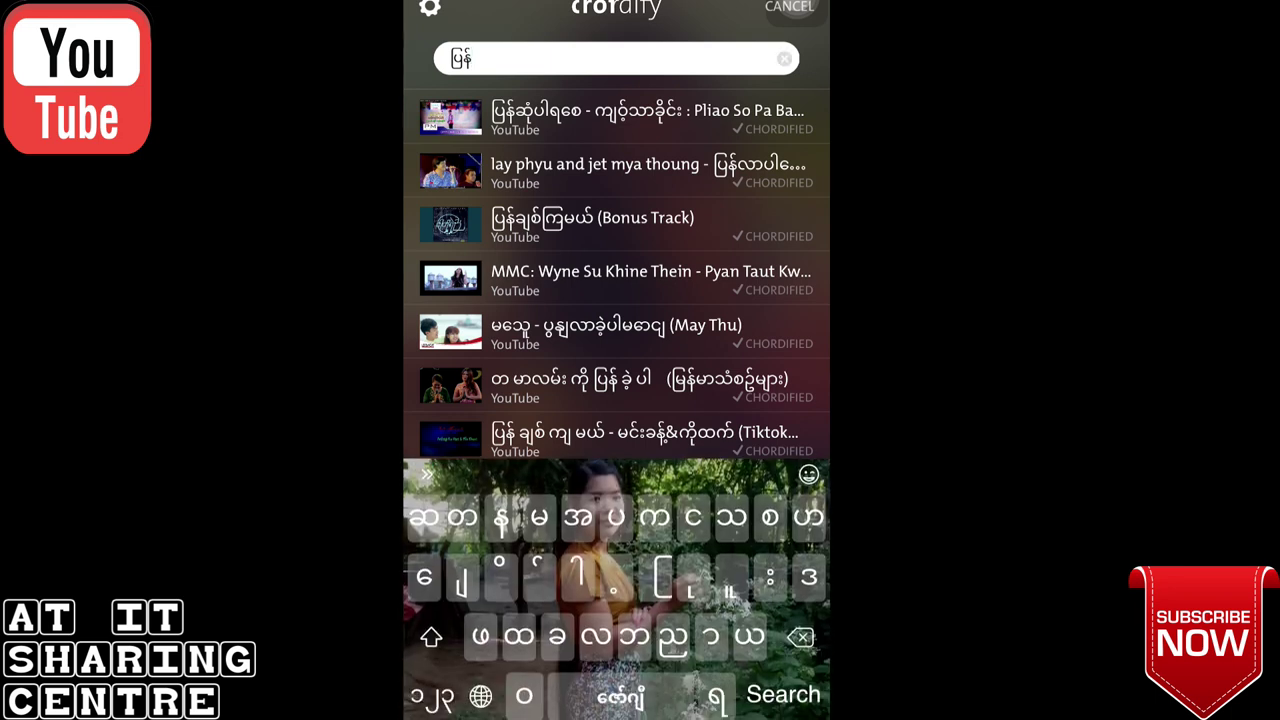
pyautogui.scroll(-3, 616, 380)
pyautogui.scroll(3, 616, 380)
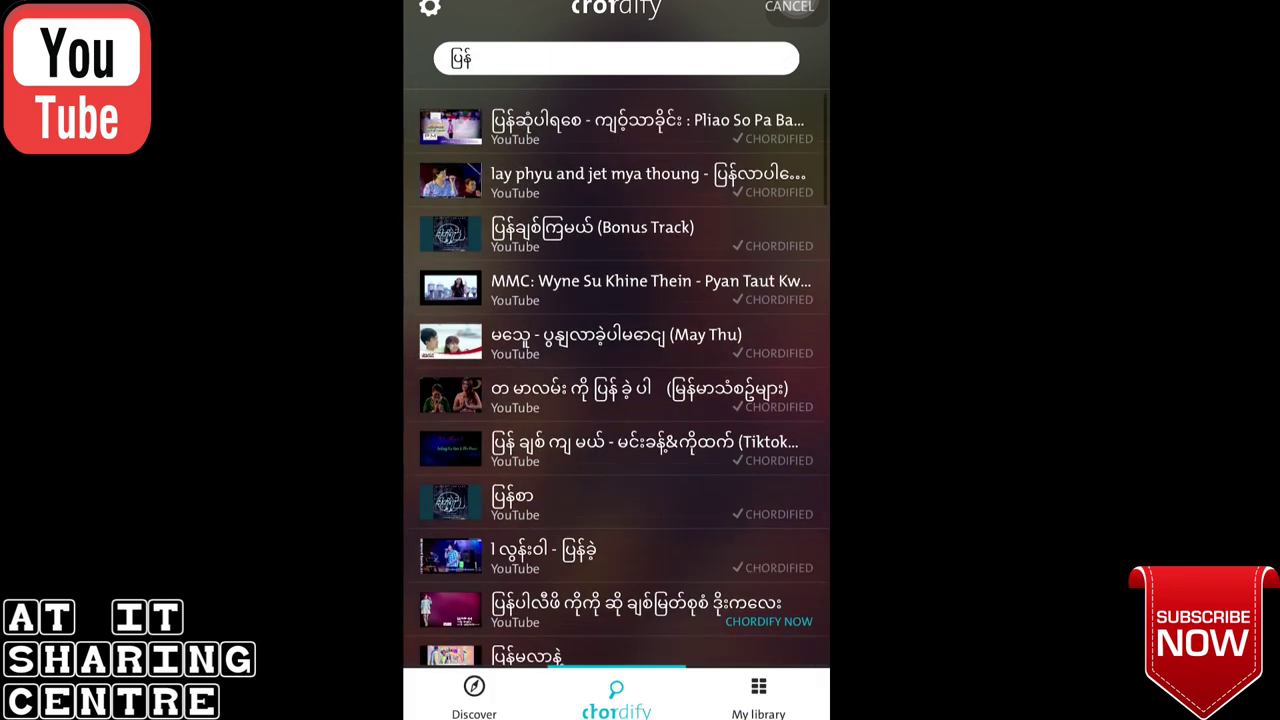
pyautogui.click(592, 225)
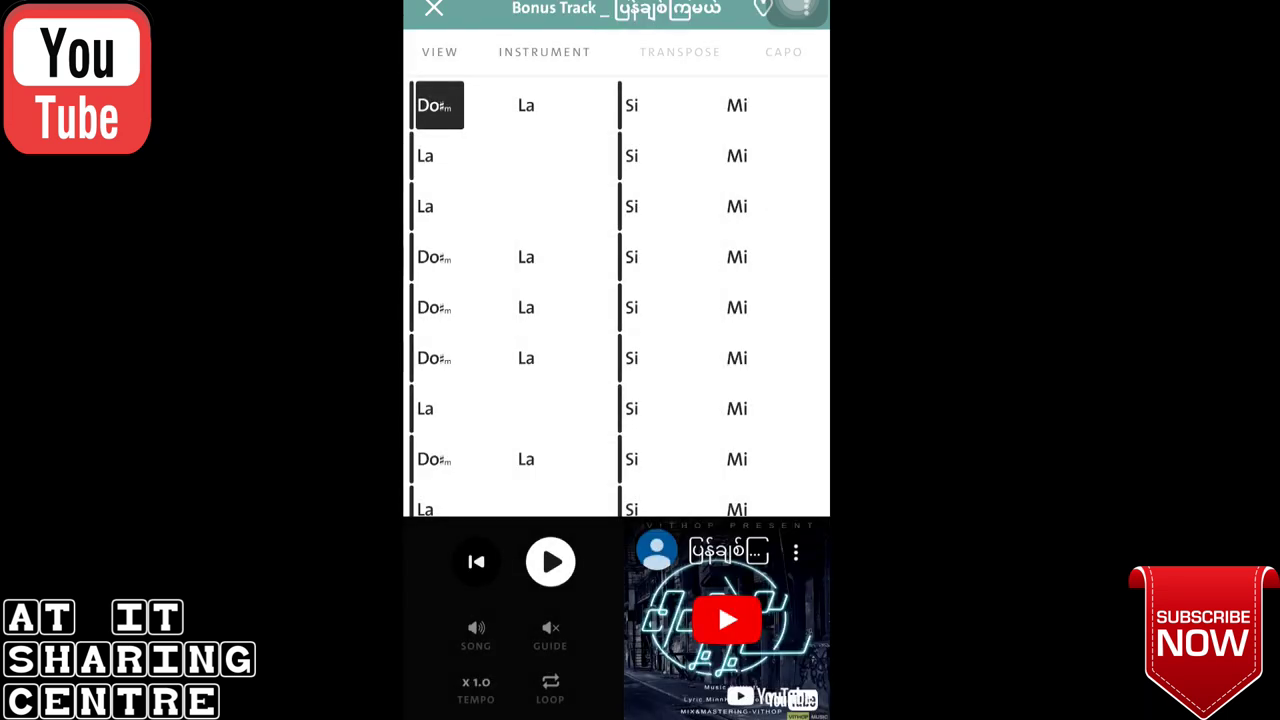
pyautogui.scroll(-3, 616, 300)
pyautogui.scroll(-10, 616, 300)
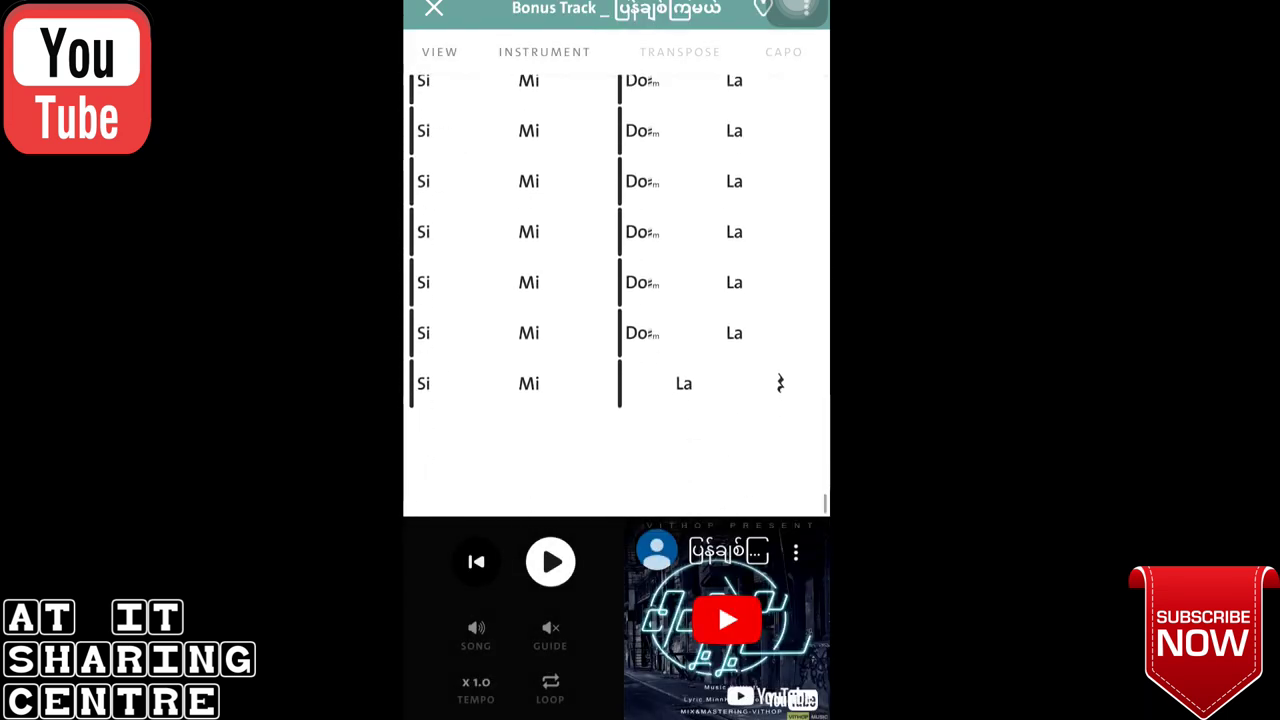
pyautogui.scroll(10, 616, 300)
pyautogui.scroll(3, 616, 300)
pyautogui.scroll(-5, 616, 300)
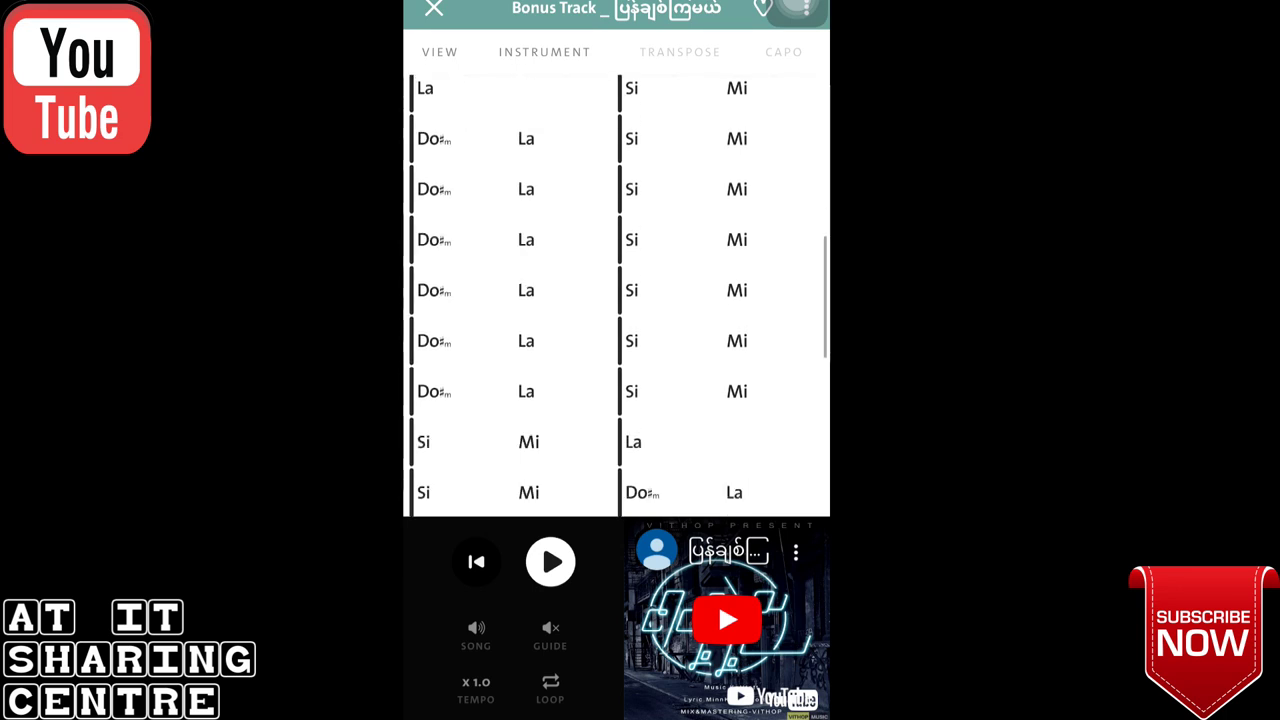
pyautogui.scroll(-5, 616, 300)
pyautogui.scroll(10, 616, 300)
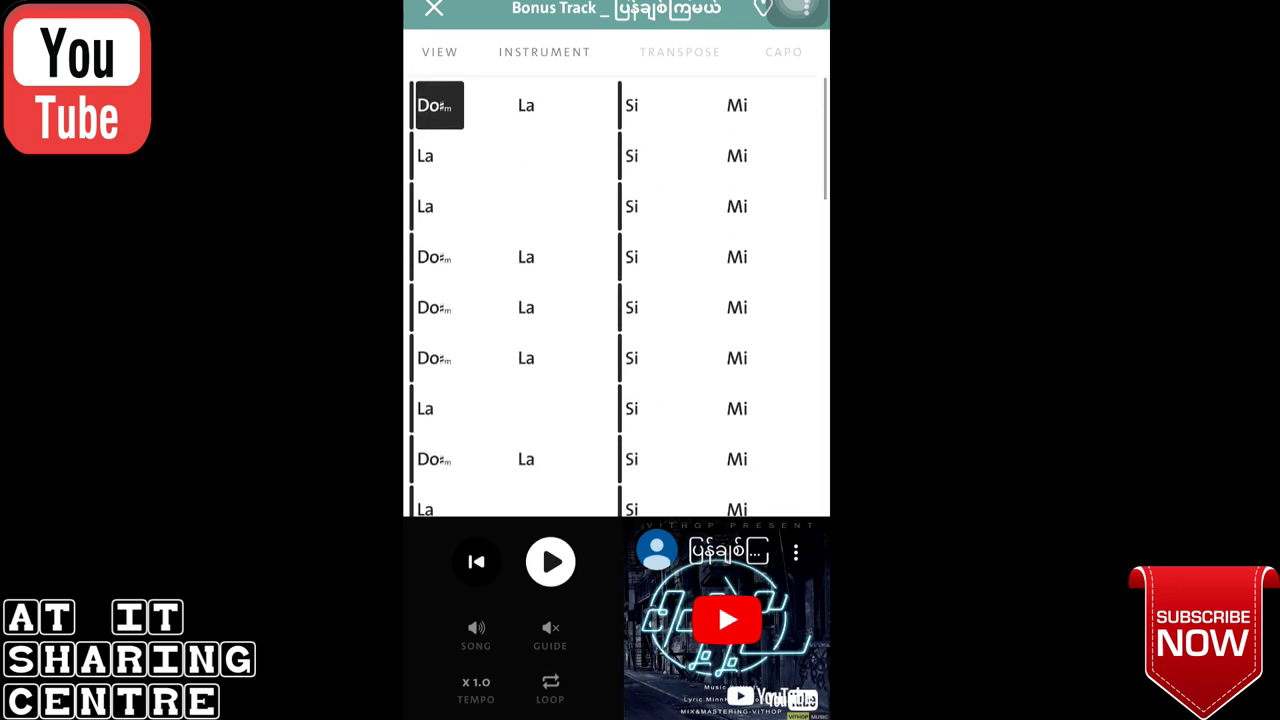
pyautogui.scroll(-5, 616, 300)
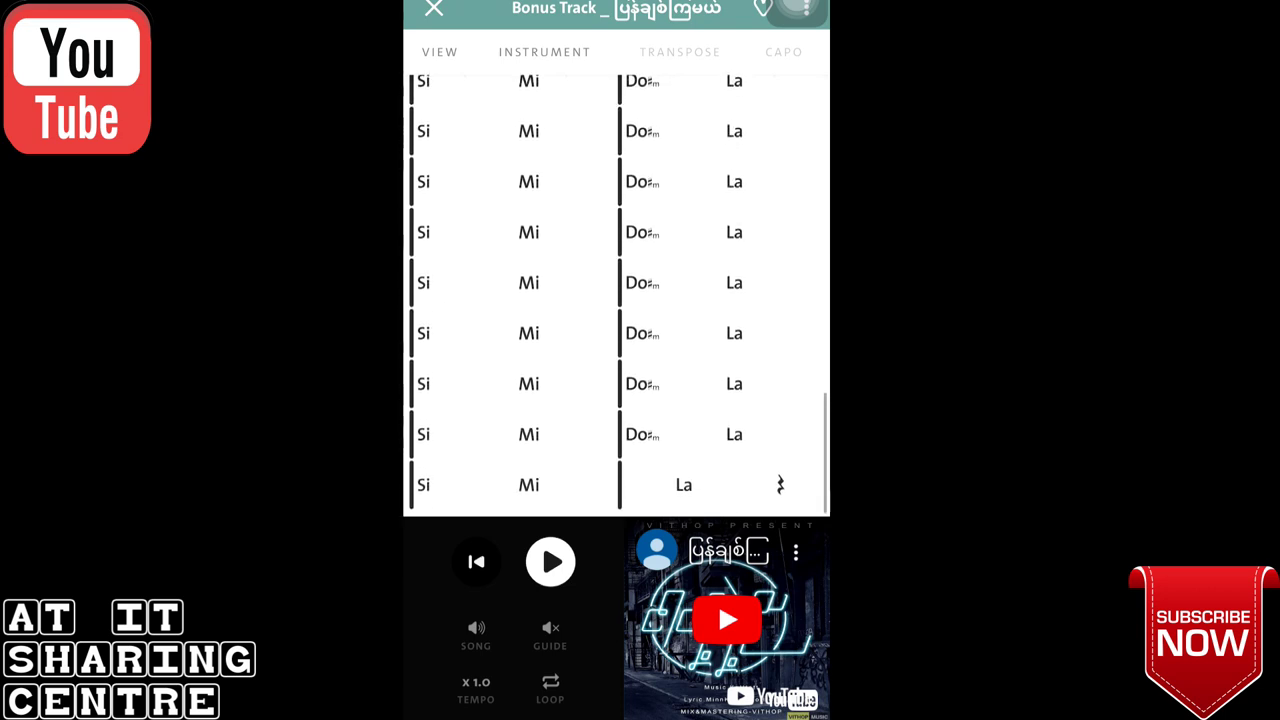
pyautogui.scroll(10, 616, 300)
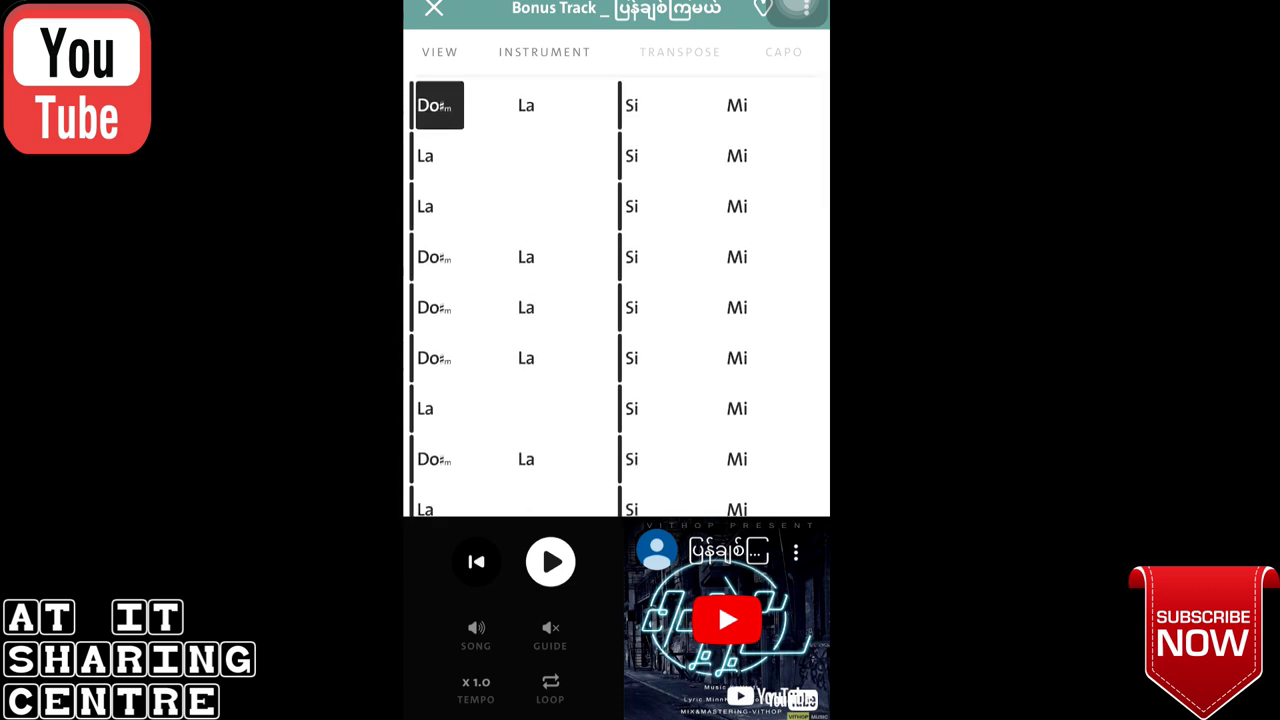
# Close the Bonus Track chart after reviewing its Do-Re-Mi chords.
pyautogui.click(433, 8)
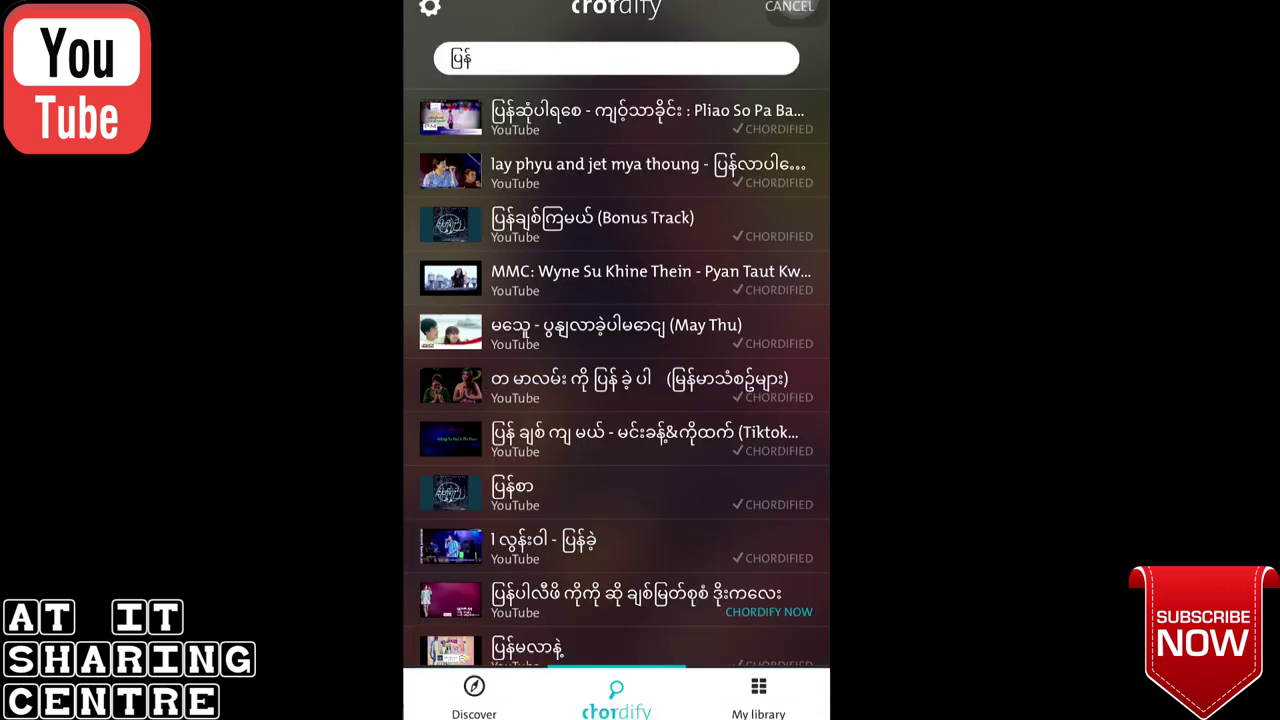
pyautogui.click(429, 8)
pyautogui.click(433, 8)
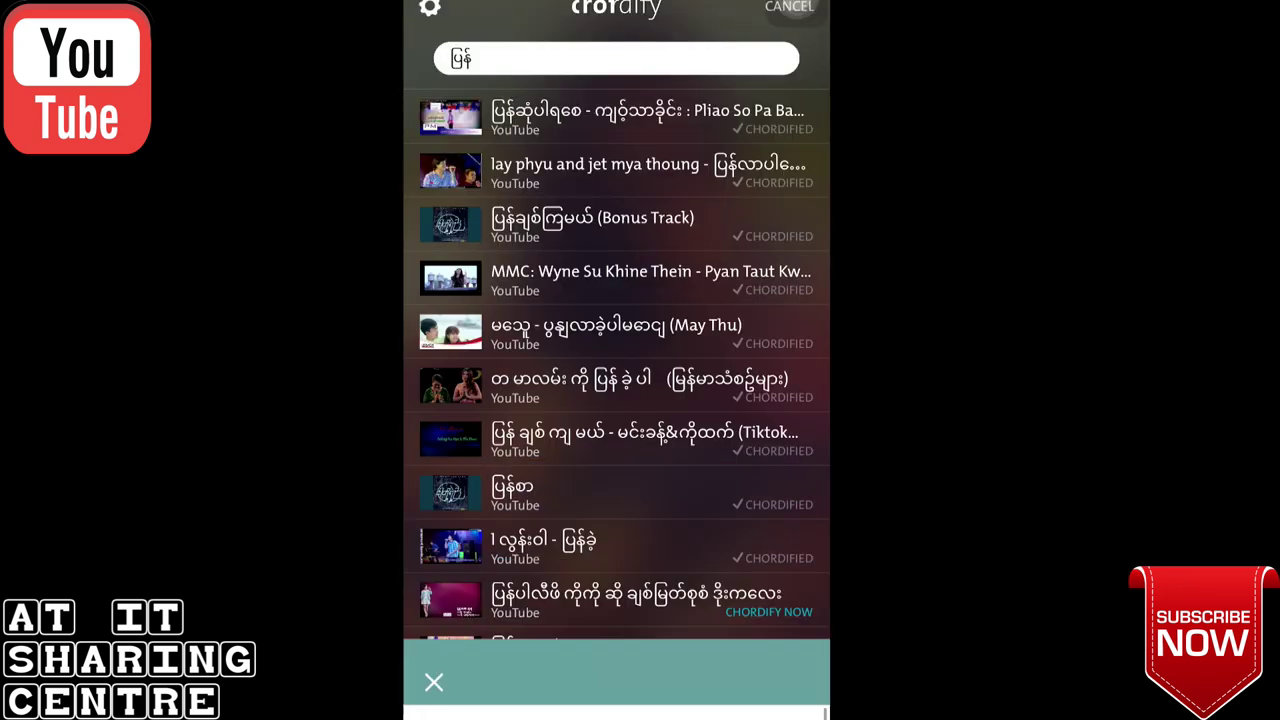
pyautogui.click(789, 6)
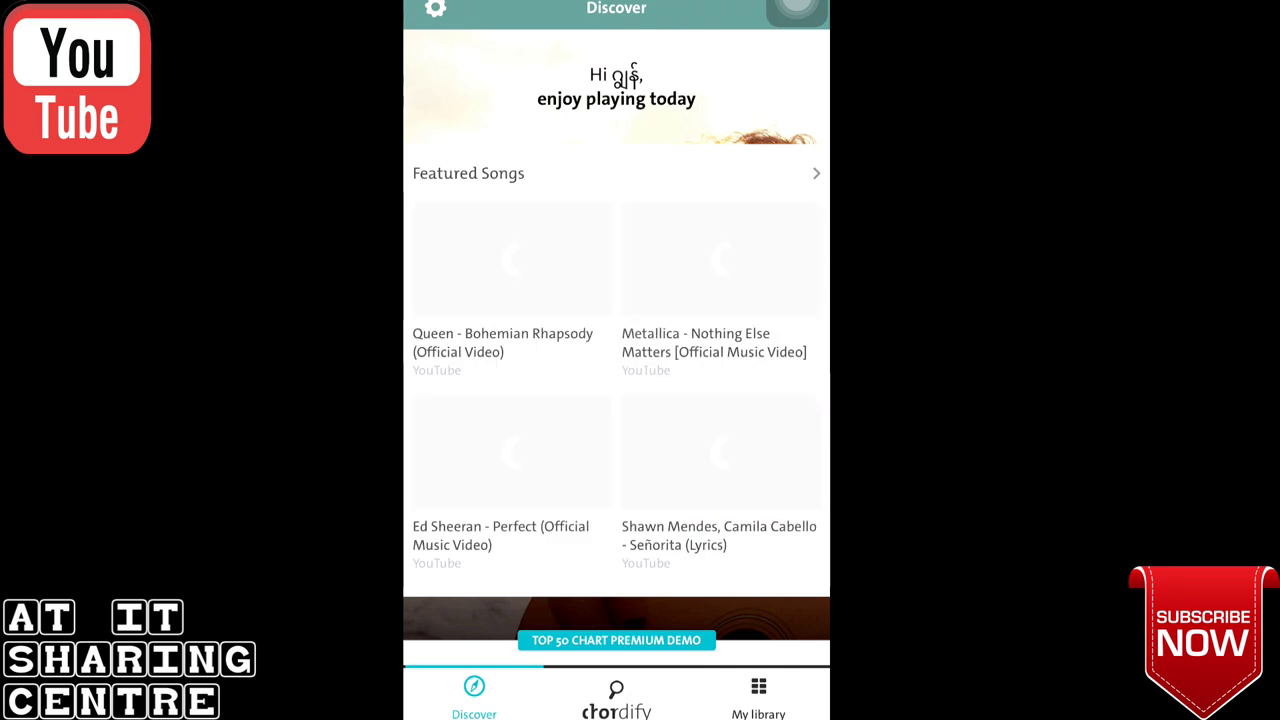
pyautogui.click(758, 695)
pyautogui.hscroll(2, 615, 300)
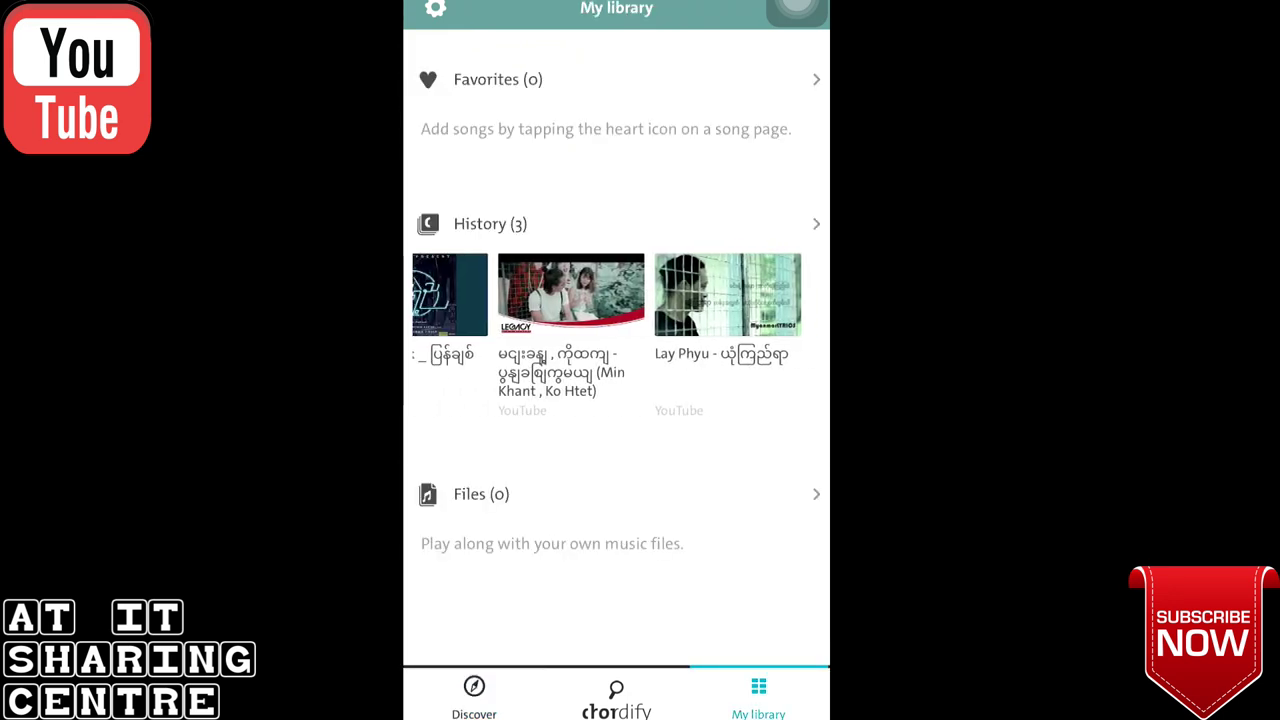
pyautogui.hscroll(-3, 615, 300)
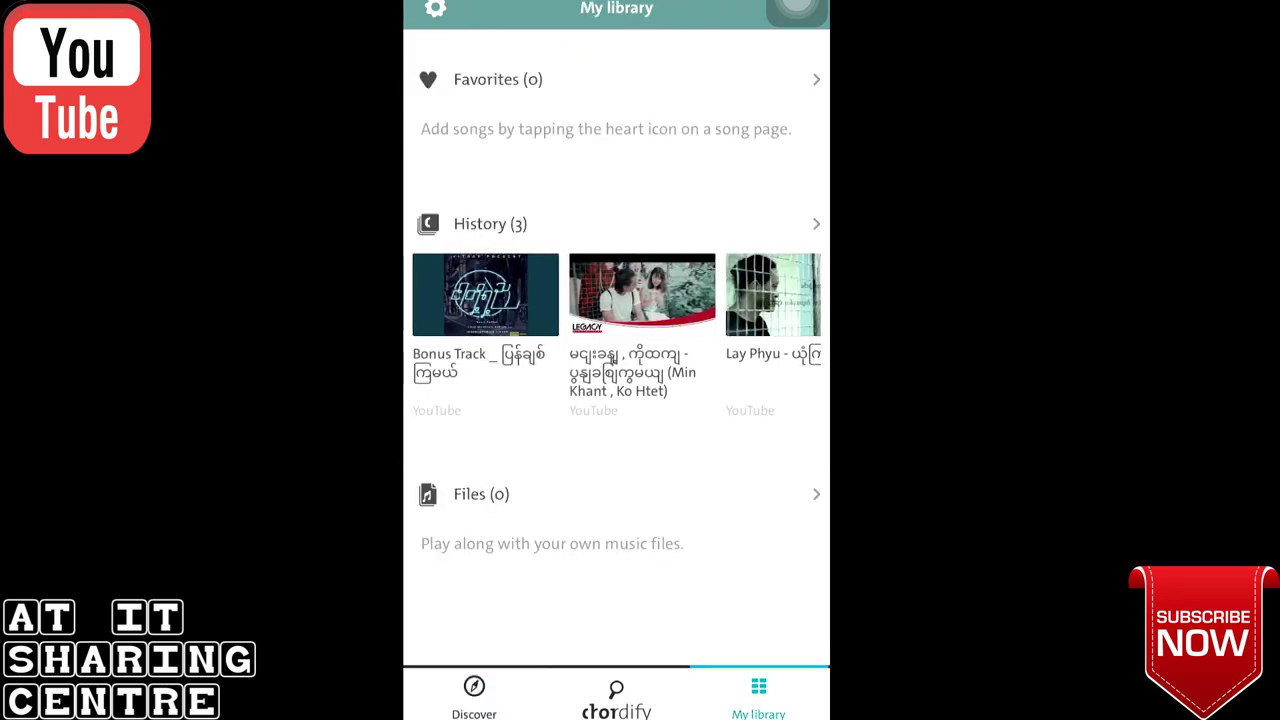
pyautogui.click(616, 695)
pyautogui.scroll(-5, 616, 380)
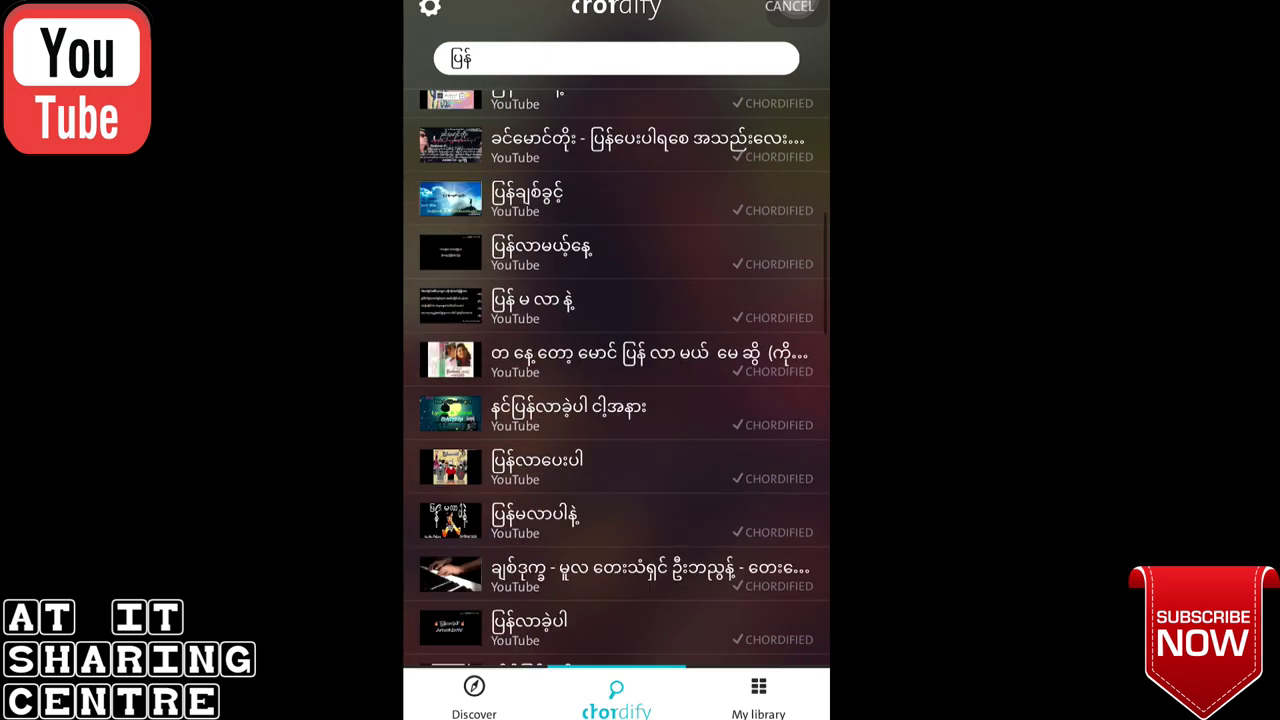